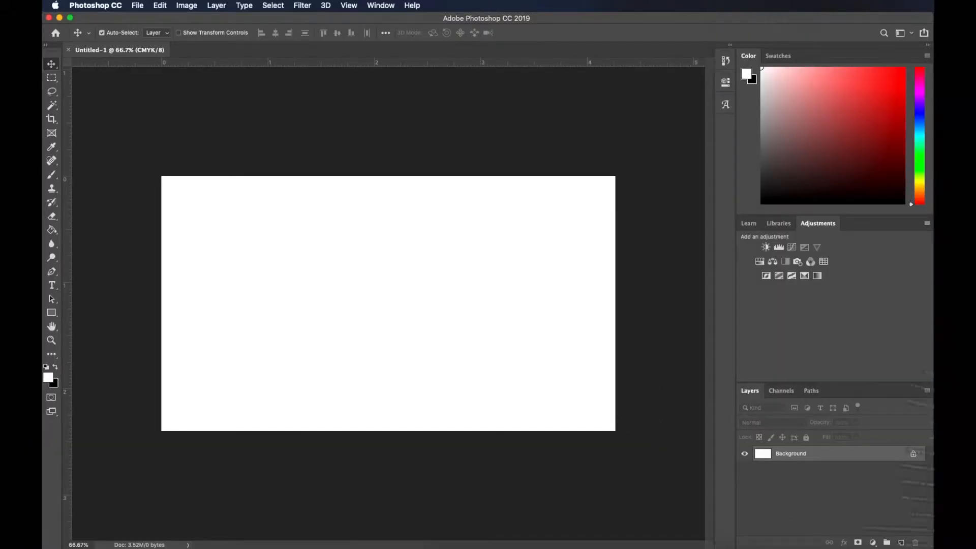
Place the snowy-road Jeep photo on the canvas and scale it to 6.48% so it slightly overfills the canvas
{"action": "left_click", "coordinate": [945, 548]}
{"action": "left_click_drag", "start_coordinate": [881, 523], "coordinate": [529, 312]}
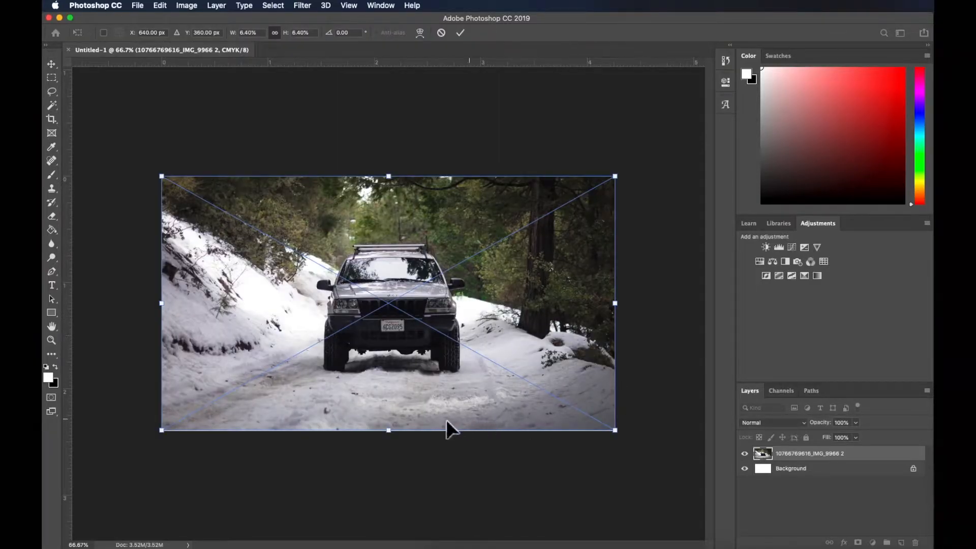
{"action": "key", "text": "super+plus"}
{"action": "key", "text": "super+plus"}
{"action": "scroll", "coordinate": [451, 428], "scroll_direction": "down", "scroll_amount": 6}
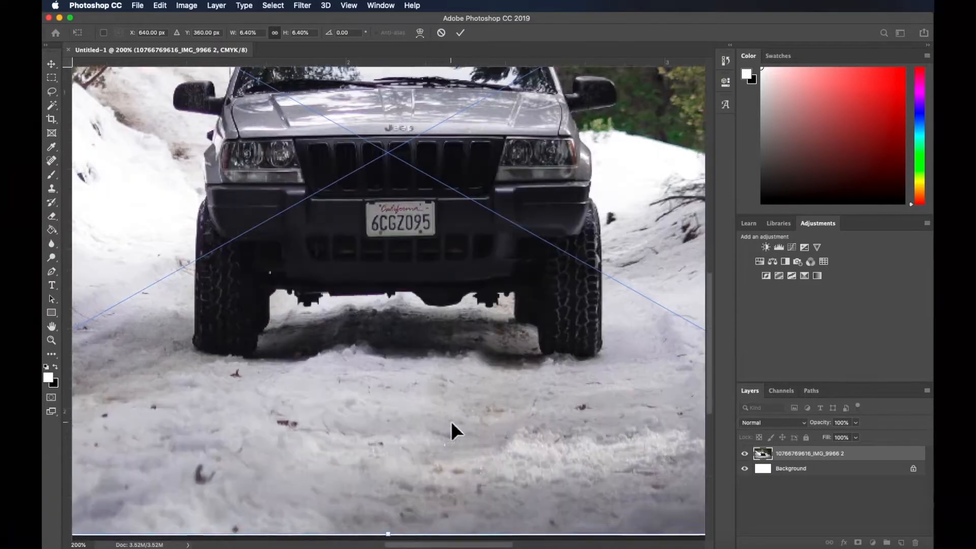
{"action": "key", "text": "super+minus"}
{"action": "key", "text": "super+minus"}
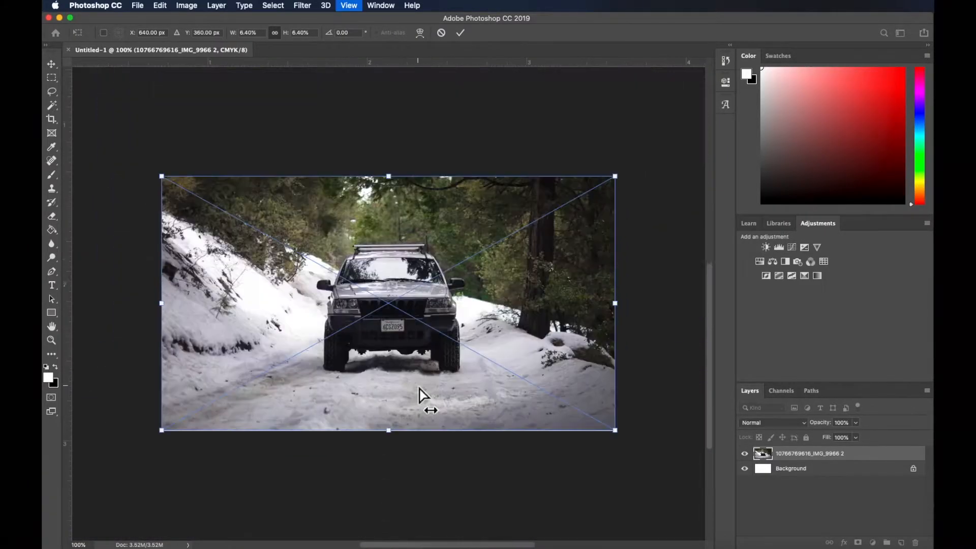
{"action": "left_click_drag", "start_coordinate": [615, 431], "coordinate": [620, 433]}
{"action": "left_click_drag", "start_coordinate": [586, 407], "coordinate": [582, 405]}
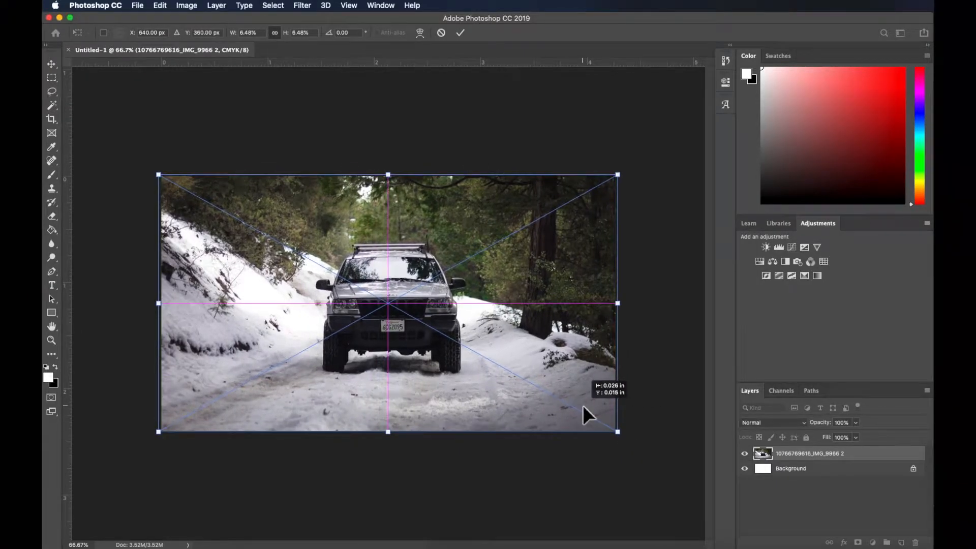
{"action": "left_click", "coordinate": [460, 32]}
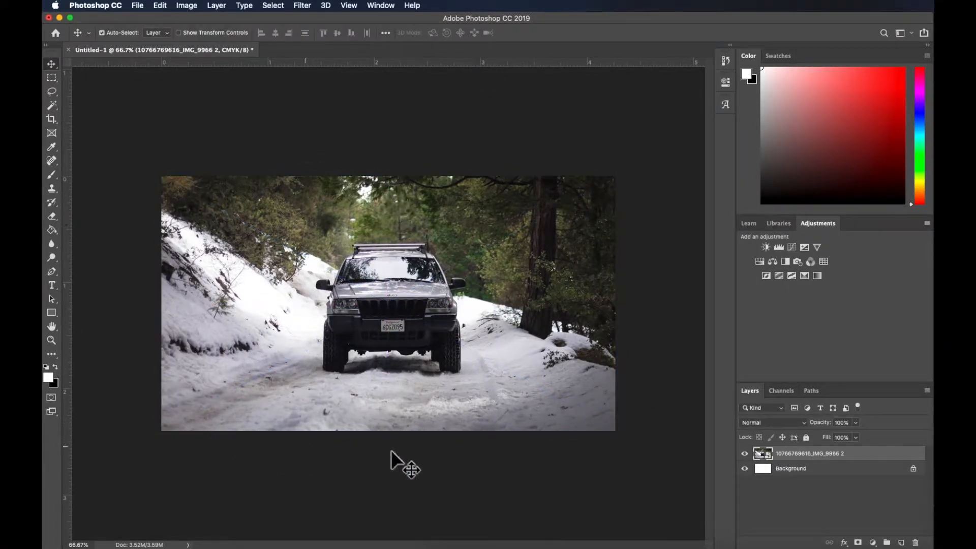
Rename the placed photo layer as Jeep
{"action": "key", "text": "super+j"}
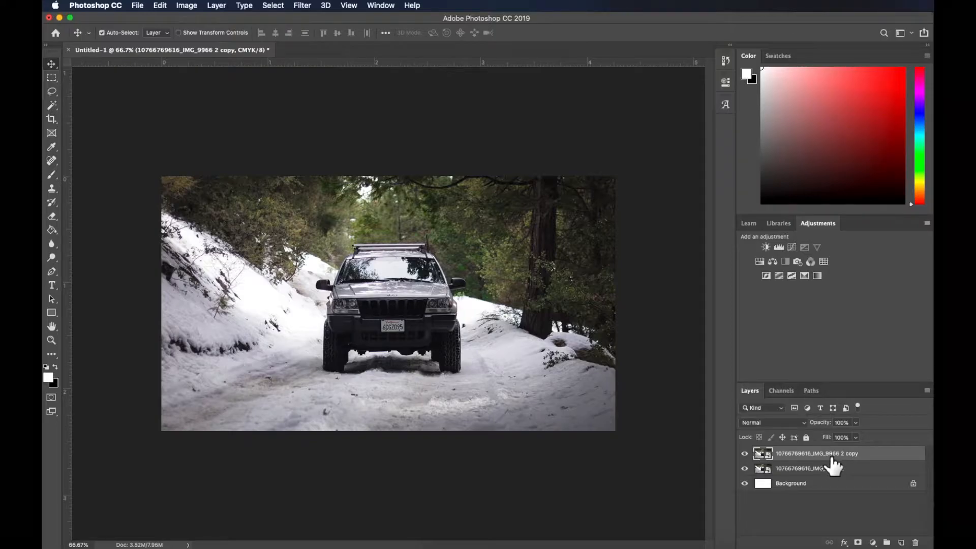
{"action": "key", "text": "super+z"}
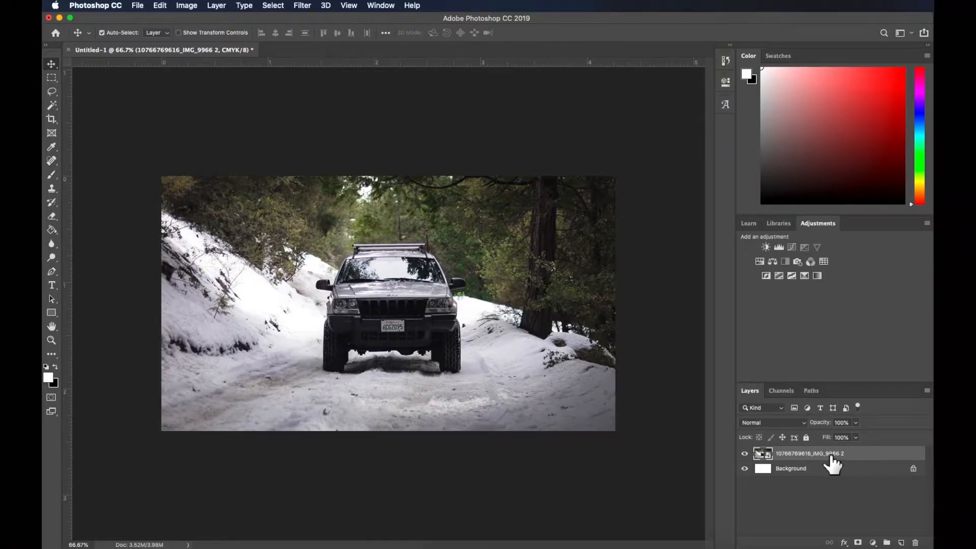
{"action": "double_click", "coordinate": [809, 453]}
{"action": "type", "text": "Jeep"}
{"action": "key", "text": "Return"}
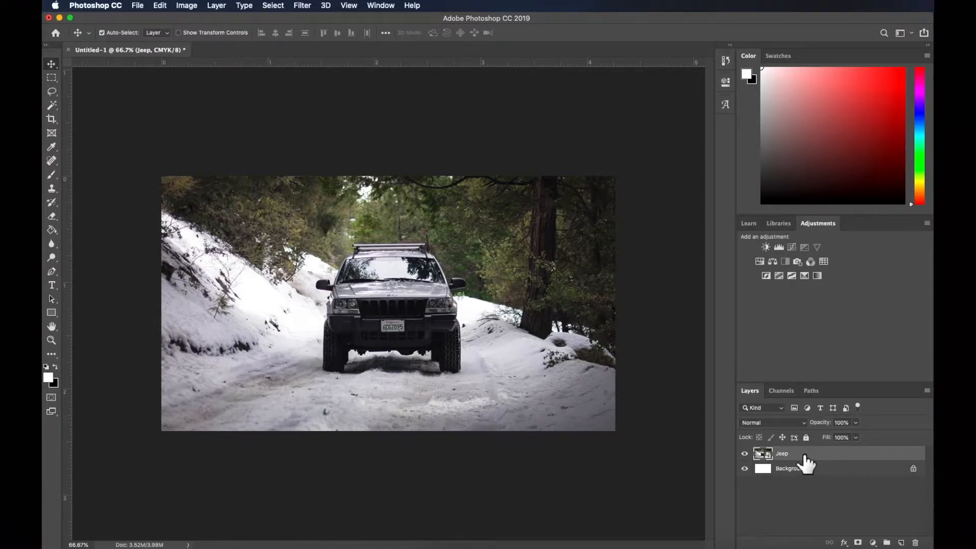
Duplicate the Jeep layer, then hide the original and make the copy the active layer
{"action": "left_click_drag", "start_coordinate": [806, 457], "coordinate": [902, 542]}
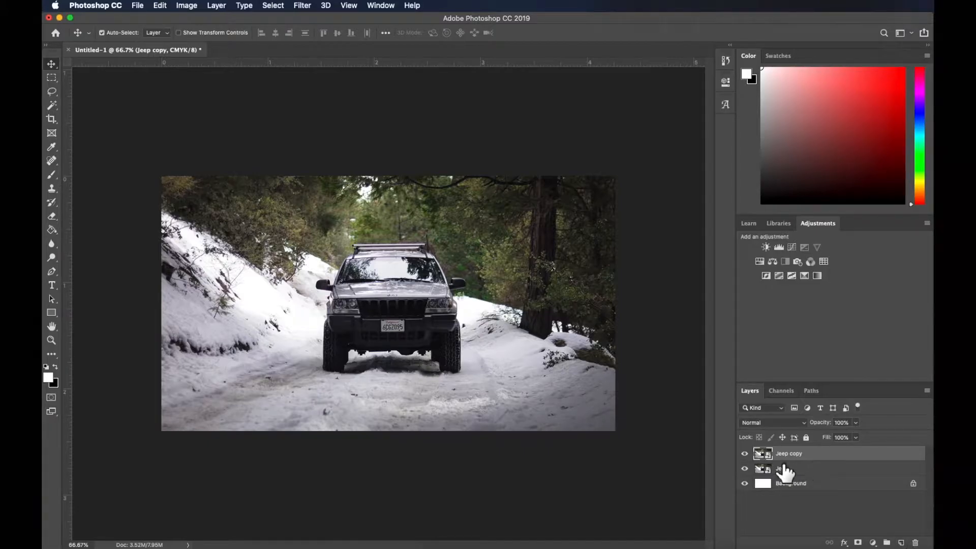
{"action": "left_click", "coordinate": [747, 469]}
{"action": "left_click", "coordinate": [748, 454]}
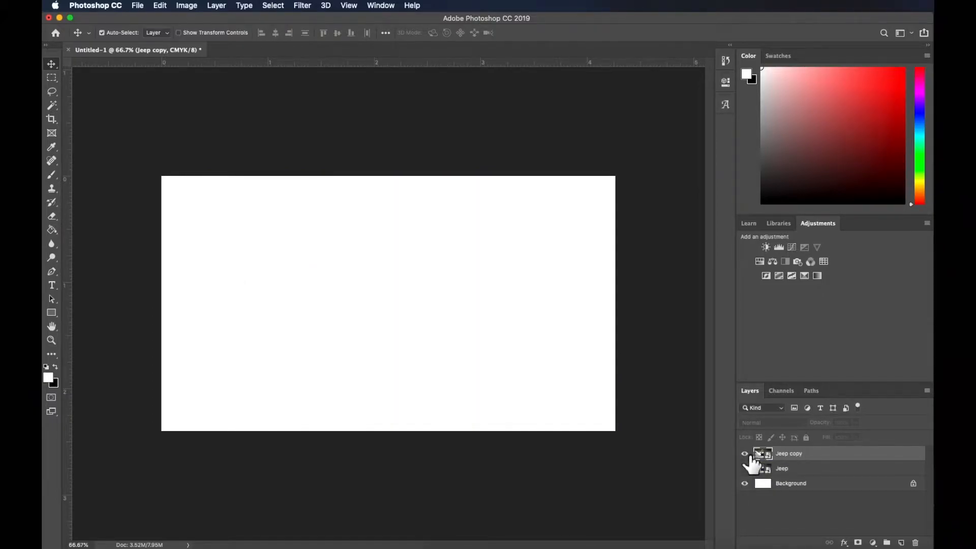
{"action": "left_click", "coordinate": [745, 453]}
{"action": "left_click", "coordinate": [793, 471]}
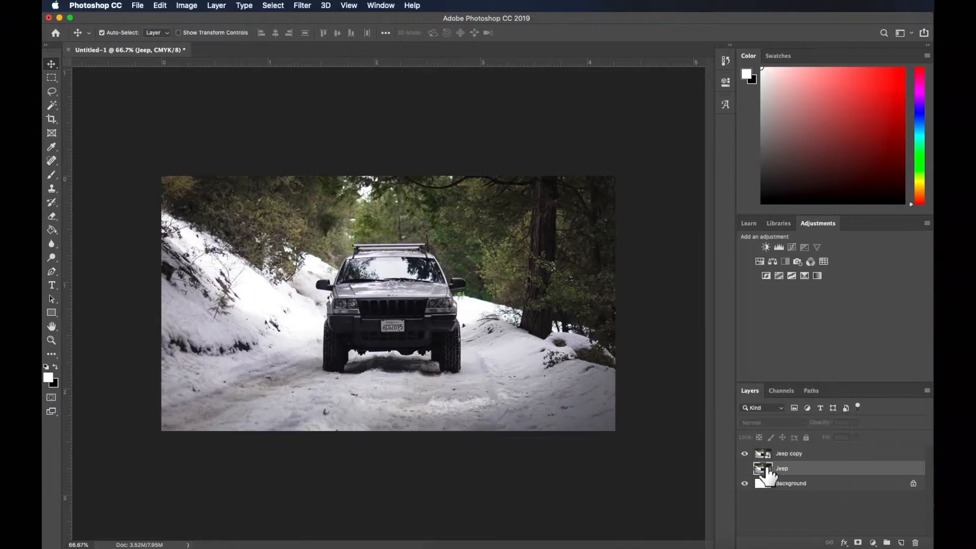
{"action": "left_click", "coordinate": [801, 457]}
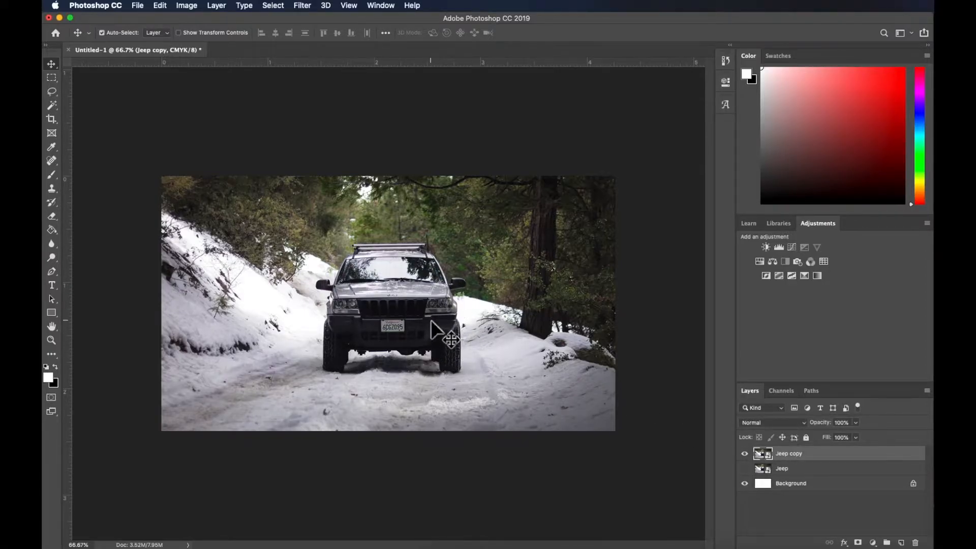
Activate the Quick Selection tool in add-to-selection mode for the Jeep copy layer
{"action": "key", "text": "super+1"}
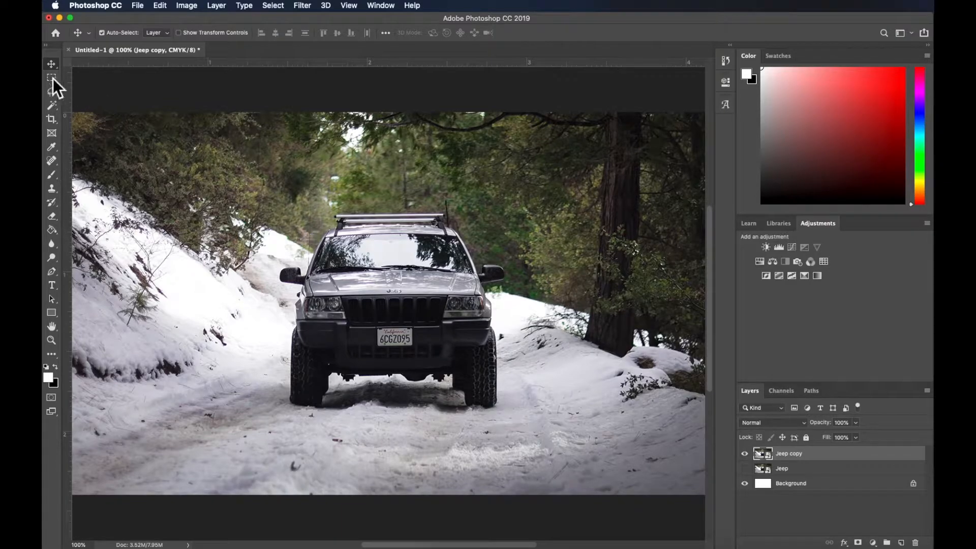
{"action": "left_click", "coordinate": [58, 109]}
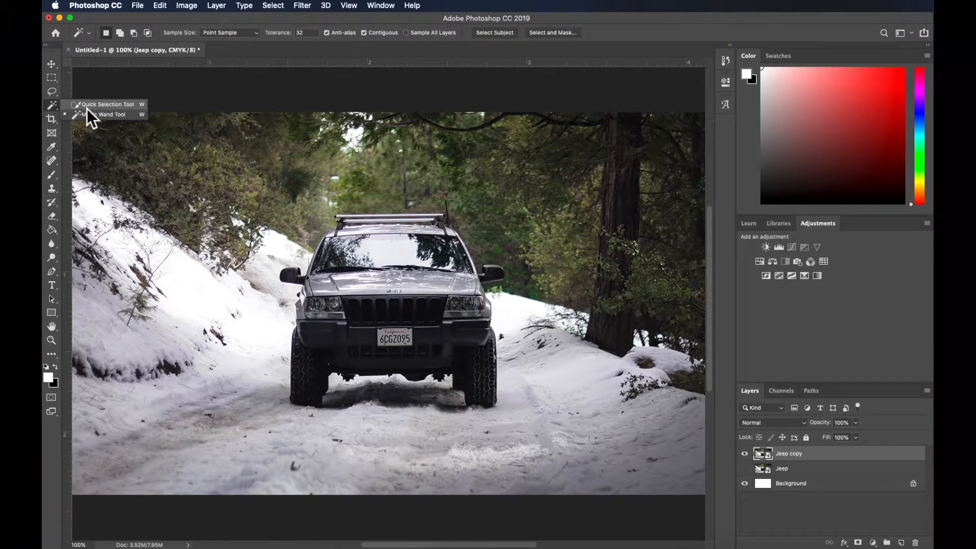
{"action": "left_click", "coordinate": [86, 107]}
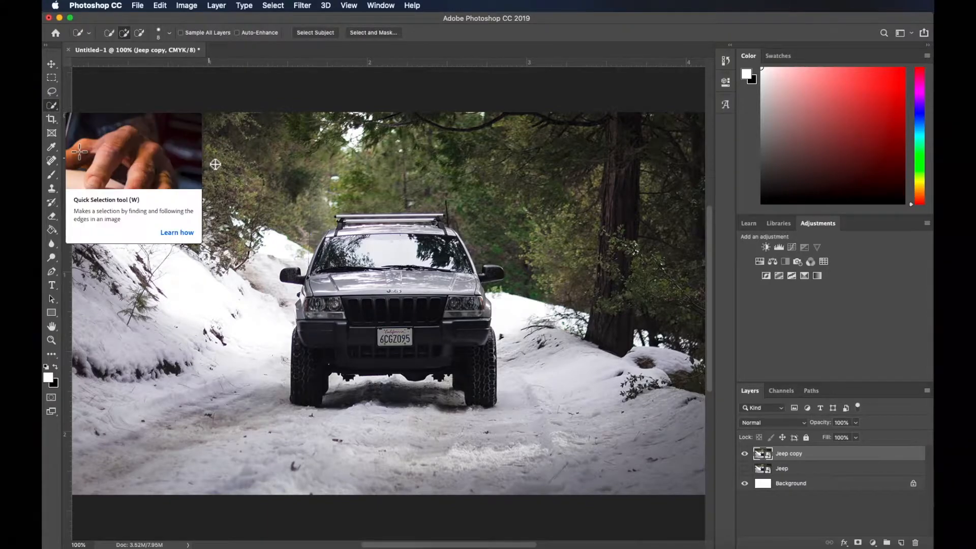
{"action": "left_click", "coordinate": [124, 33]}
{"action": "scroll", "coordinate": [377, 272], "scroll_direction": "up", "scroll_amount": 1}
{"action": "mouse_move", "coordinate": [412, 286]}
{"action": "left_mouse_down"}
{"action": "mouse_move", "coordinate": [379, 290]}
{"action": "mouse_move", "coordinate": [438, 322]}
{"action": "mouse_move", "coordinate": [342, 351]}
{"action": "mouse_move", "coordinate": [461, 344]}
{"action": "mouse_move", "coordinate": [353, 305]}
{"action": "left_mouse_up"}
{"action": "mouse_move", "coordinate": [309, 355]}
{"action": "left_mouse_down"}
{"action": "mouse_move", "coordinate": [258, 358]}
{"action": "mouse_move", "coordinate": [247, 387]}
{"action": "mouse_move", "coordinate": [290, 388]}
{"action": "left_mouse_up"}
{"action": "left_click", "coordinate": [141, 38]}
{"action": "mouse_move", "coordinate": [257, 345]}
{"action": "left_mouse_down"}
{"action": "mouse_move", "coordinate": [228, 408]}
{"action": "mouse_move", "coordinate": [238, 331]}
{"action": "mouse_move", "coordinate": [210, 353]}
{"action": "mouse_move", "coordinate": [273, 318]}
{"action": "mouse_move", "coordinate": [266, 361]}
{"action": "mouse_move", "coordinate": [276, 388]}
{"action": "left_mouse_up"}
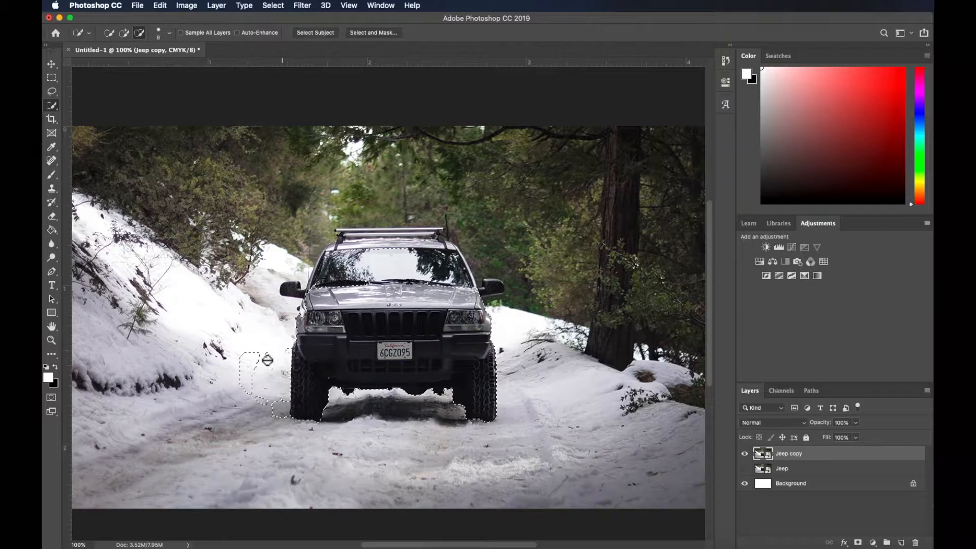
{"action": "right_click", "coordinate": [392, 288]}
{"action": "left_click", "coordinate": [404, 295]}
Select the whole Jeep with Quick Selection in add mode, including the wheels, windshield, roof rack and both side mirrors
{"action": "left_click", "coordinate": [127, 34]}
{"action": "scroll", "coordinate": [384, 279], "scroll_direction": "up", "scroll_amount": 3}
{"action": "scroll", "coordinate": [383, 280], "scroll_direction": "down", "scroll_amount": 2}
{"action": "left_click_drag", "start_coordinate": [430, 343], "coordinate": [488, 372]}
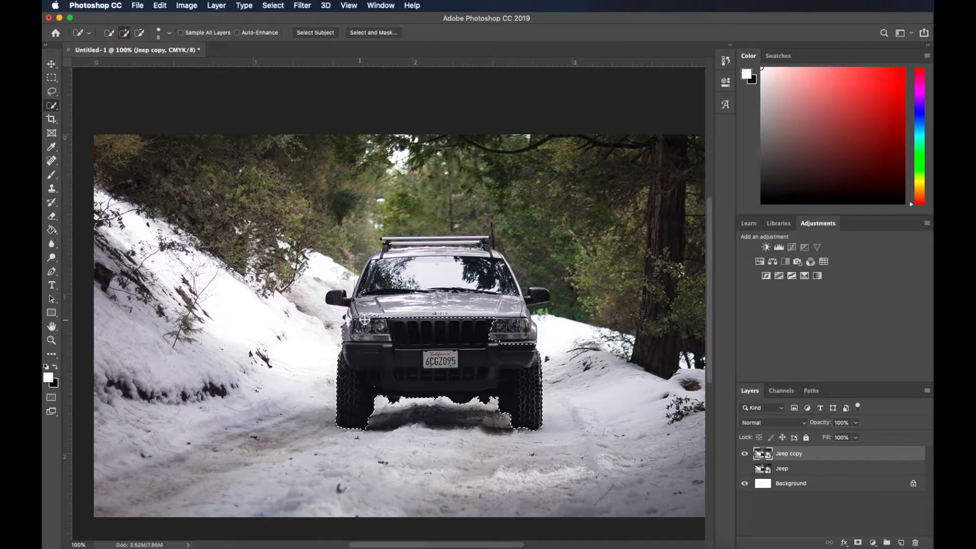
{"action": "mouse_move", "coordinate": [359, 316]}
{"action": "left_mouse_down"}
{"action": "mouse_move", "coordinate": [490, 307]}
{"action": "mouse_move", "coordinate": [526, 336]}
{"action": "mouse_move", "coordinate": [483, 245]}
{"action": "mouse_move", "coordinate": [404, 244]}
{"action": "left_mouse_up"}
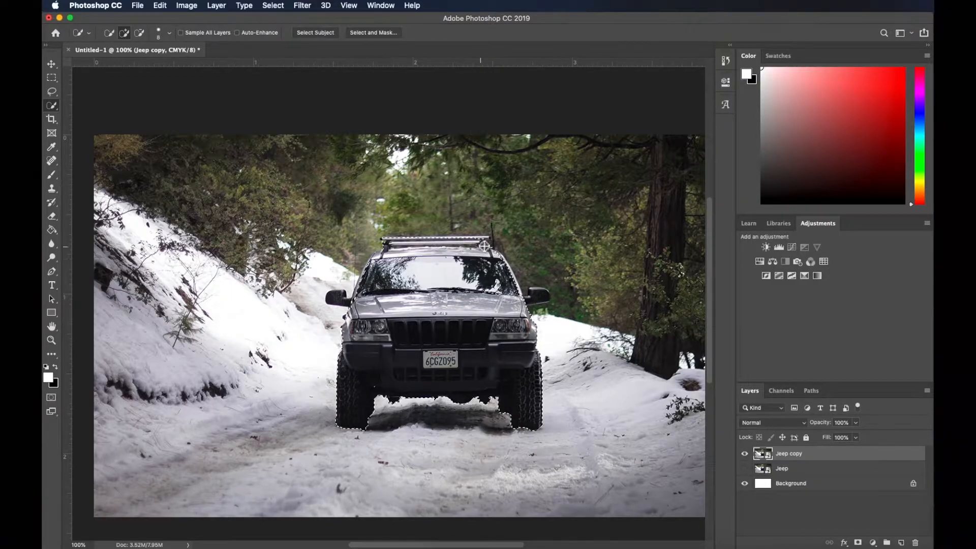
{"action": "mouse_move", "coordinate": [520, 291]}
{"action": "left_mouse_down"}
{"action": "mouse_move", "coordinate": [514, 279]}
{"action": "mouse_move", "coordinate": [503, 297]}
{"action": "left_mouse_up"}
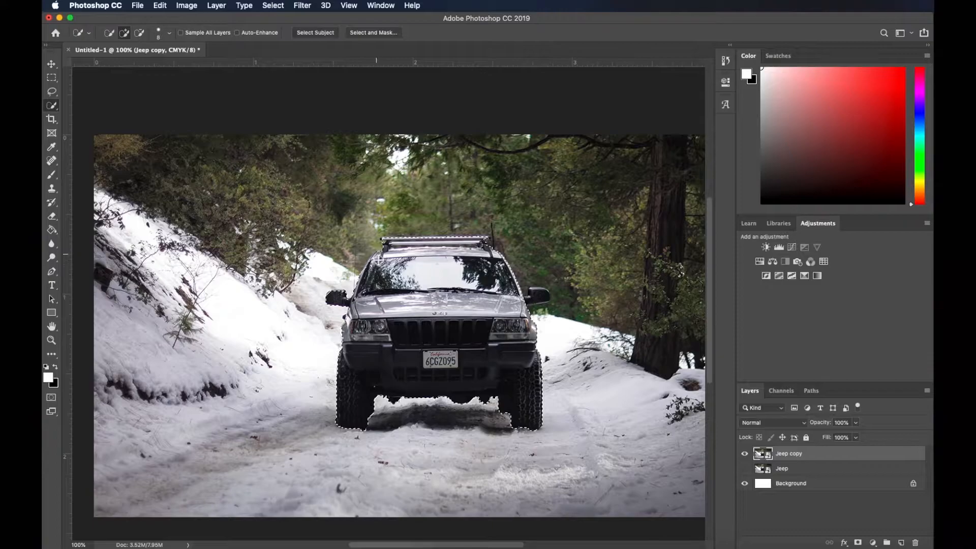
{"action": "left_click_drag", "start_coordinate": [529, 304], "coordinate": [534, 304]}
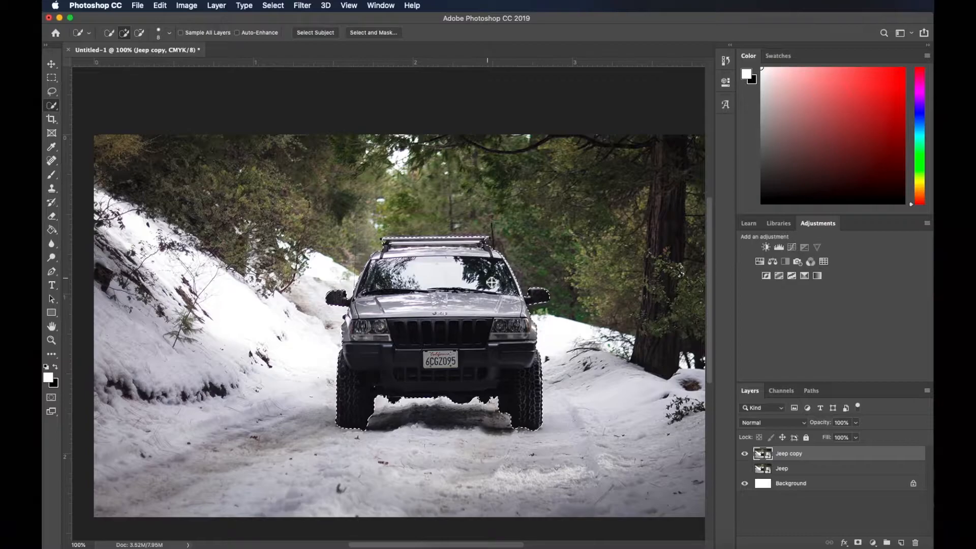
Invert the Jeep selection and delete the surrounding background from the Jeep copy layer, accepting rasterization of the smart object
{"action": "right_click", "coordinate": [445, 300]}
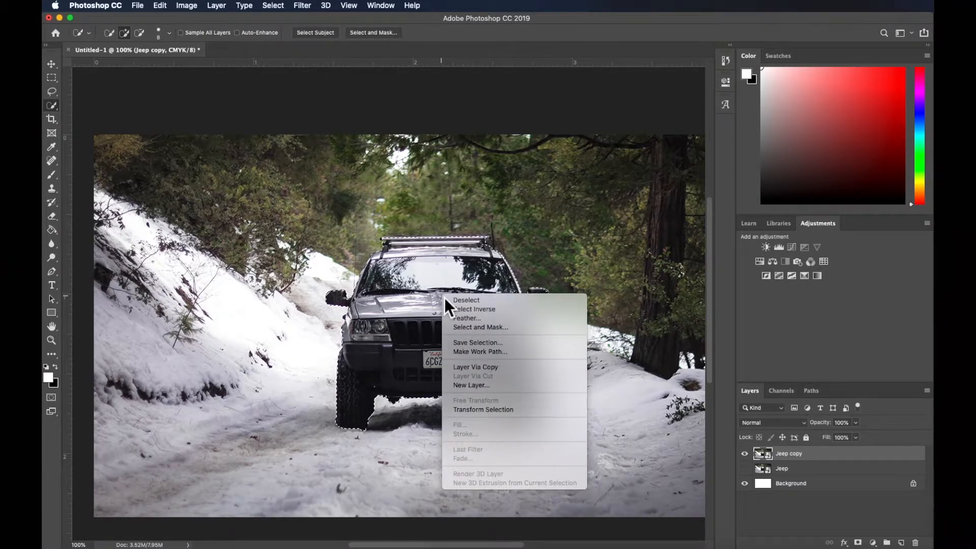
{"action": "left_click", "coordinate": [475, 310]}
{"action": "key", "text": "super+minus"}
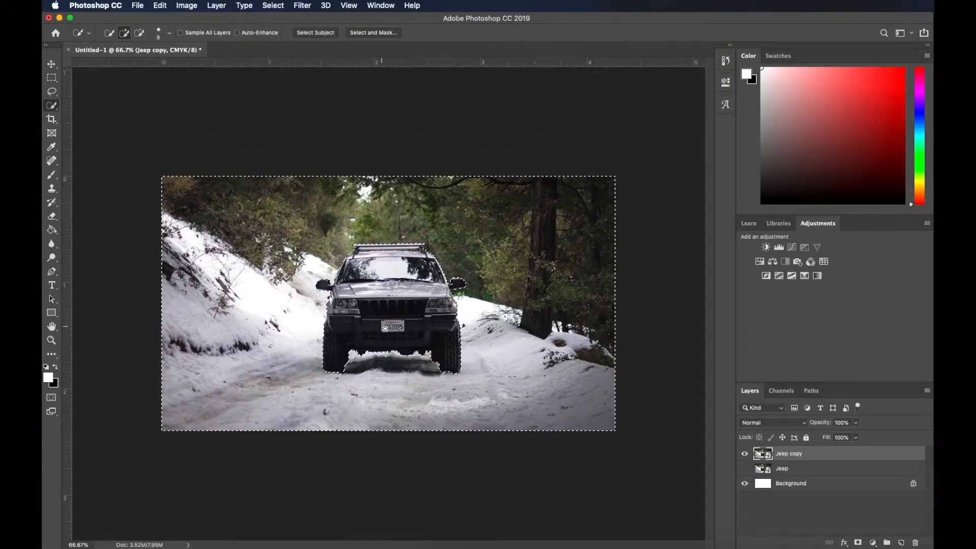
{"action": "left_click", "coordinate": [52, 218]}
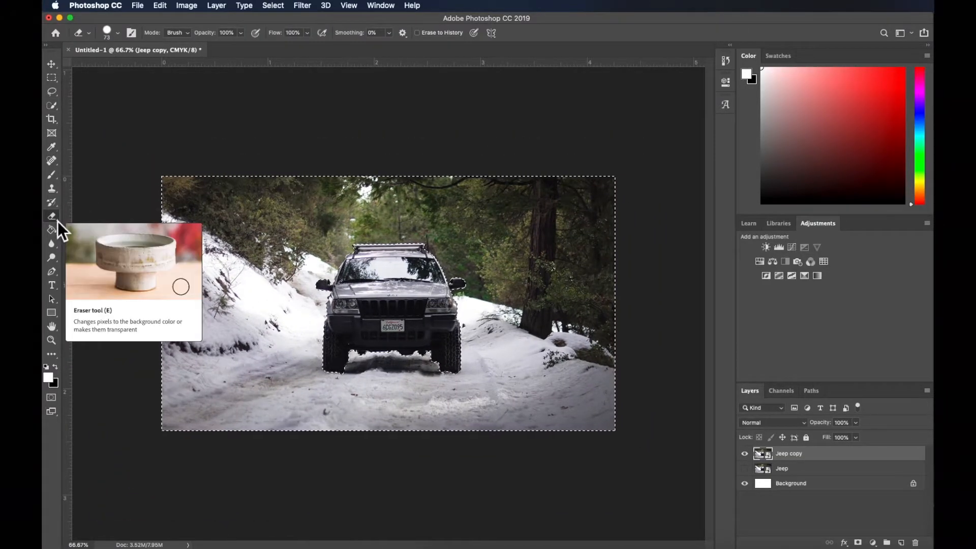
{"action": "left_click", "coordinate": [302, 277]}
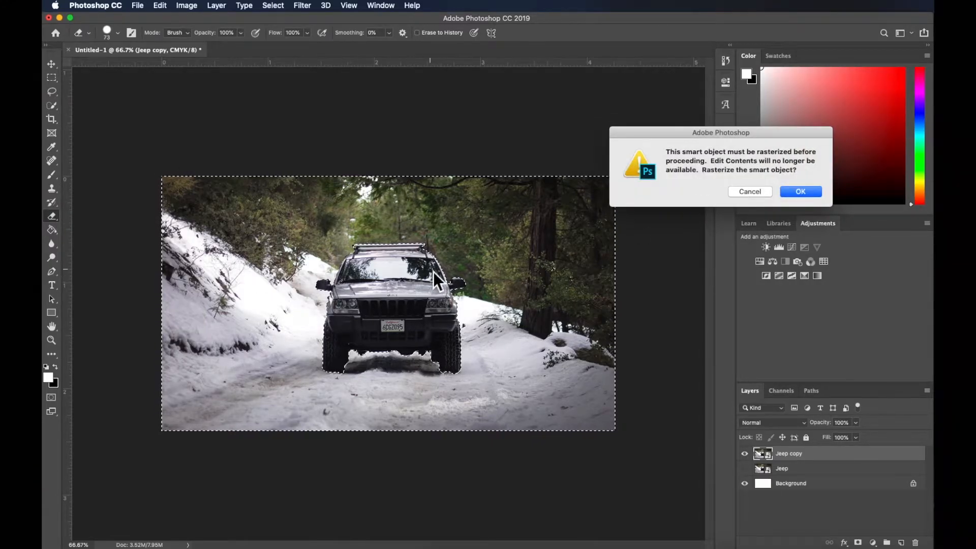
{"action": "left_click", "coordinate": [806, 191]}
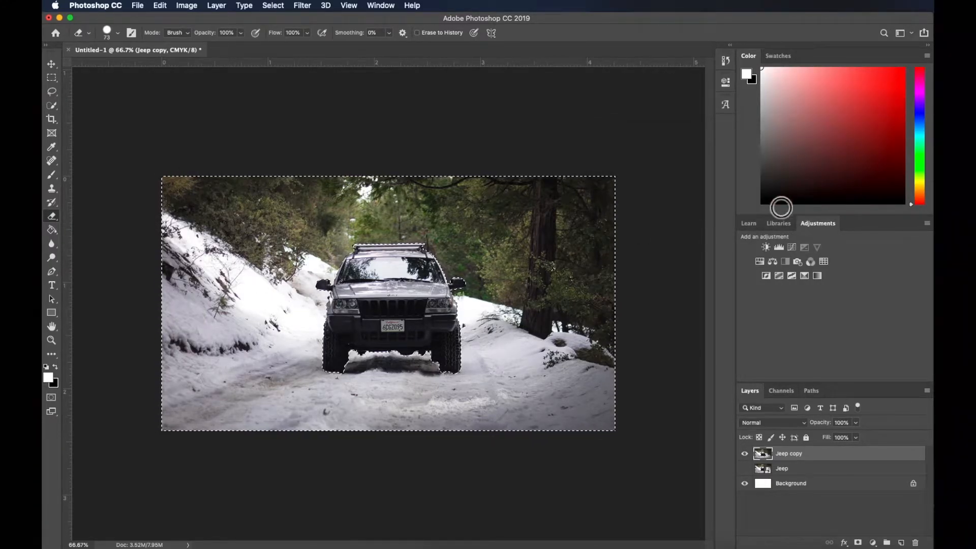
{"action": "key", "text": "Delete"}
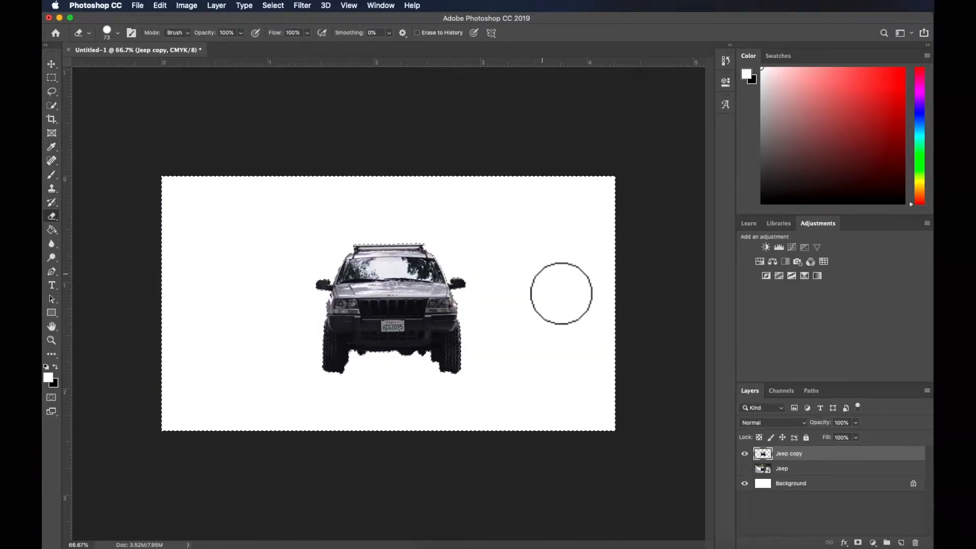
Clear the active selection around the cut-out Jeep
{"action": "left_click", "coordinate": [52, 106]}
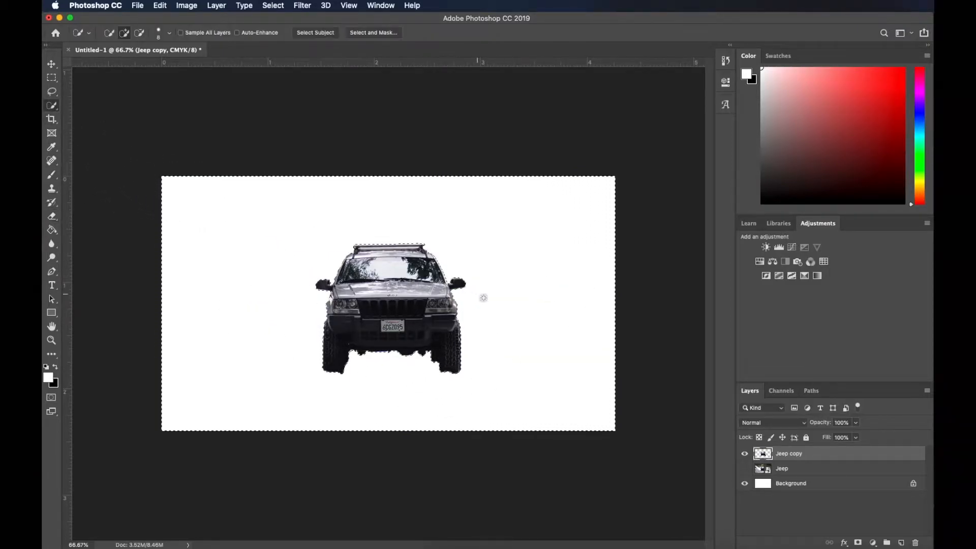
{"action": "right_click", "coordinate": [432, 296]}
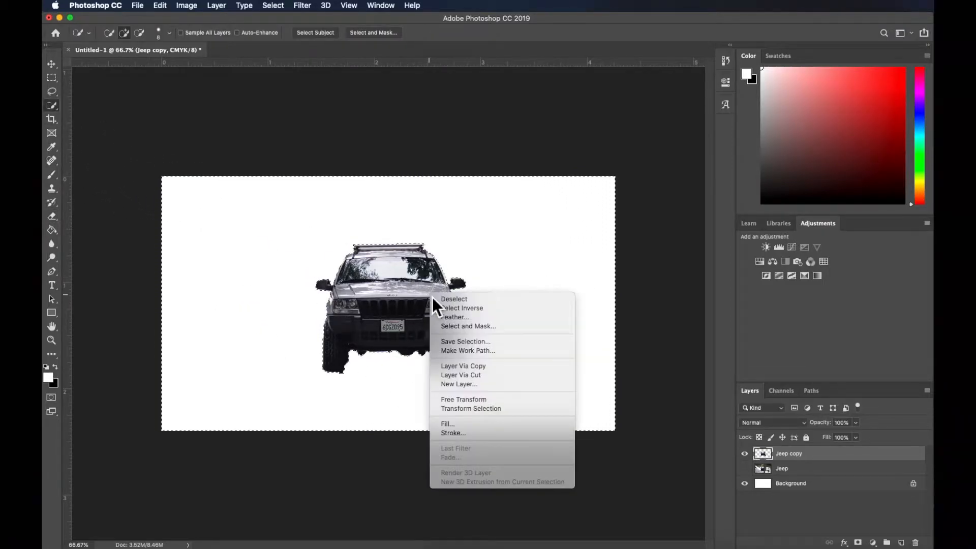
{"action": "left_click", "coordinate": [53, 106]}
{"action": "left_click", "coordinate": [55, 110]}
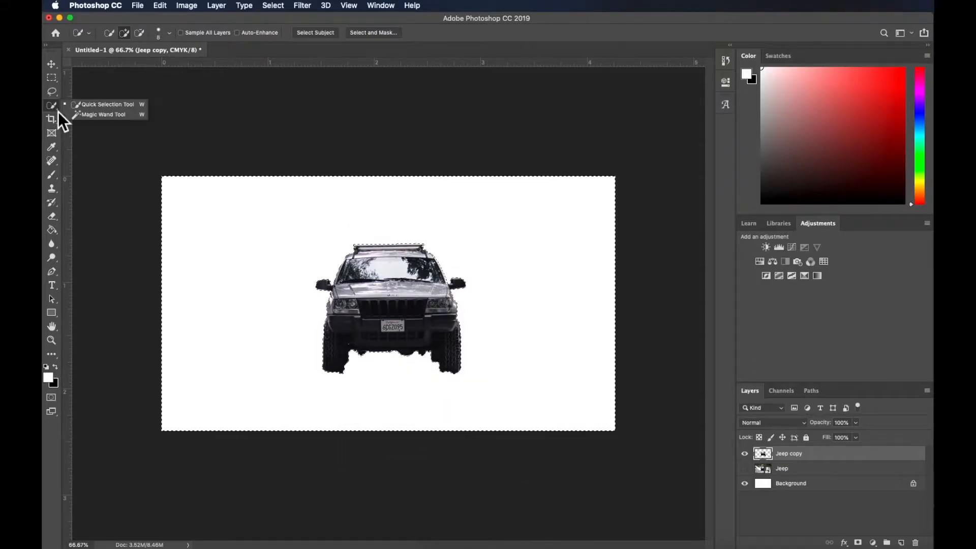
{"action": "right_click", "coordinate": [444, 307]}
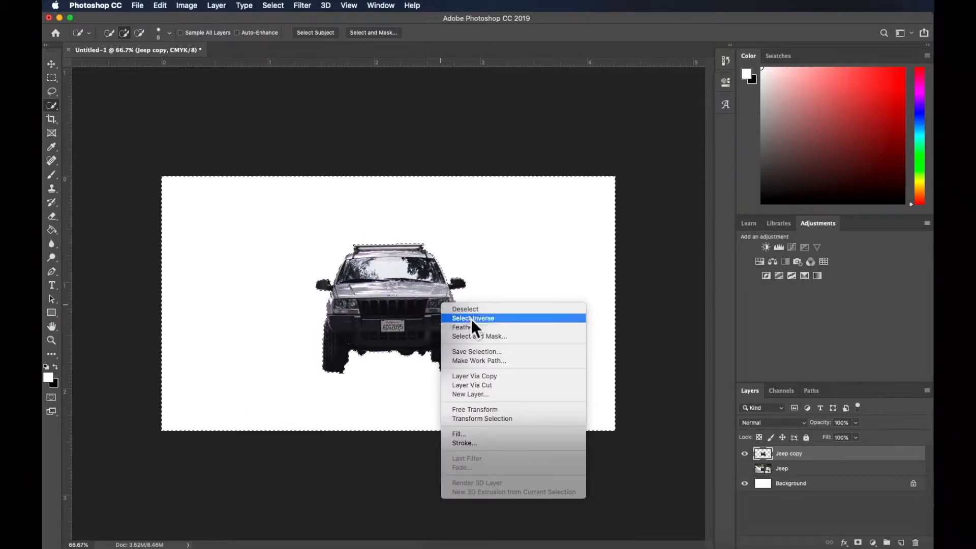
{"action": "left_click", "coordinate": [495, 310]}
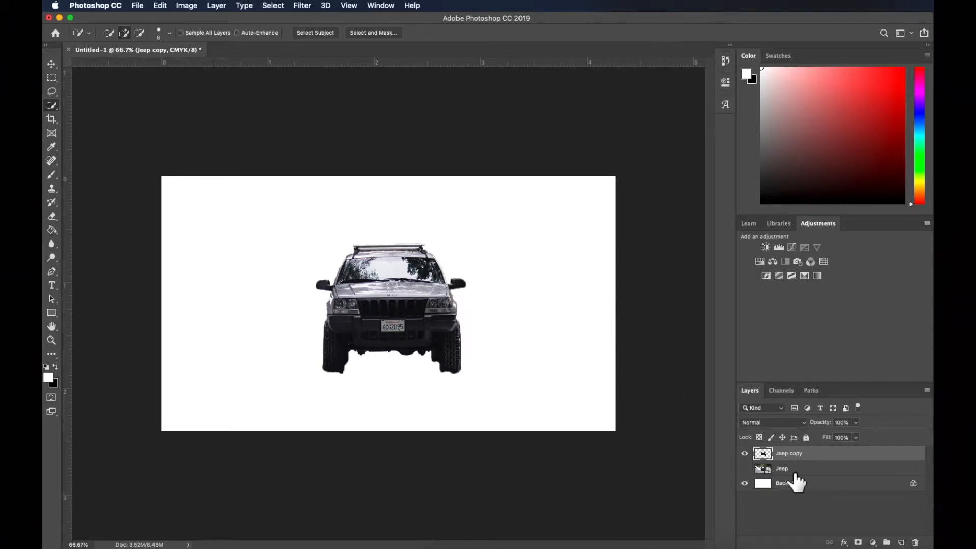
Compare the cutout with the original photo by toggling the Jeep layer's visibility, then make Jeep copy active again
{"action": "left_click", "coordinate": [792, 468]}
{"action": "left_click", "coordinate": [745, 468]}
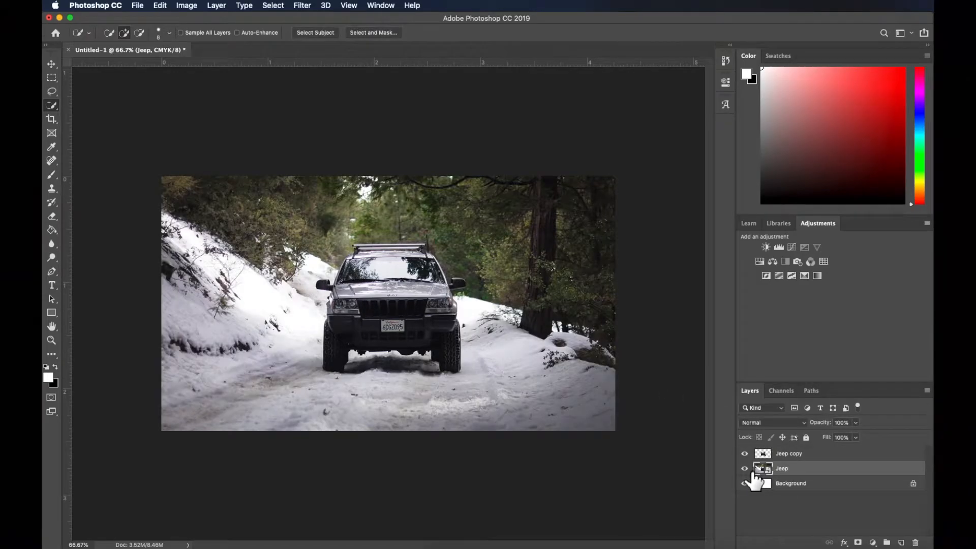
{"action": "left_click", "coordinate": [747, 468]}
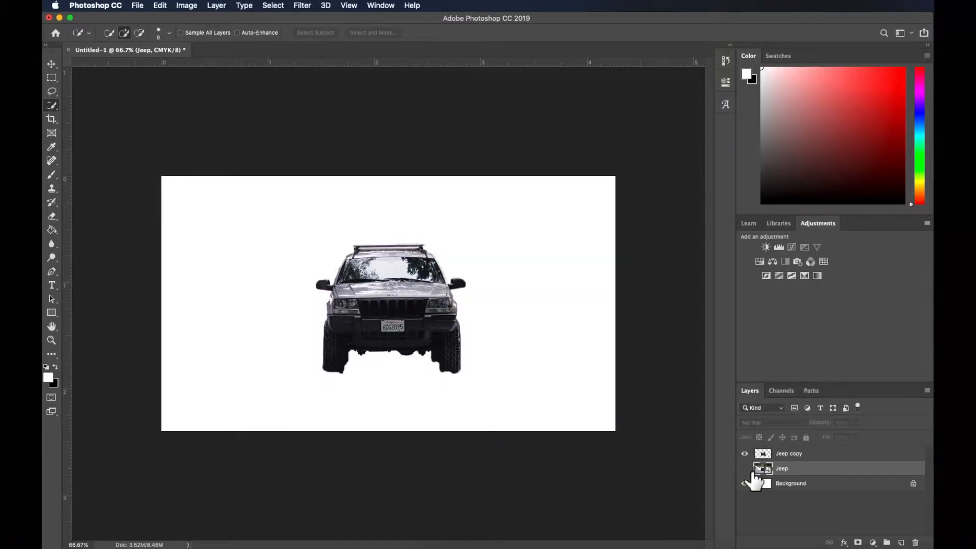
{"action": "left_click", "coordinate": [747, 469]}
{"action": "left_click", "coordinate": [785, 455]}
Set the Eraser brush to 33 px with 100% hardness for cleaning up the Jeep cutout
{"action": "left_click", "coordinate": [376, 365], "text": "super"}
{"action": "left_click", "coordinate": [345, 366], "text": "super"}
{"action": "left_click", "coordinate": [51, 216]}
{"action": "left_click", "coordinate": [118, 33]}
{"action": "left_click_drag", "start_coordinate": [137, 89], "coordinate": [167, 90]}
{"action": "scroll", "coordinate": [285, 284], "scroll_direction": "down", "scroll_amount": 5}
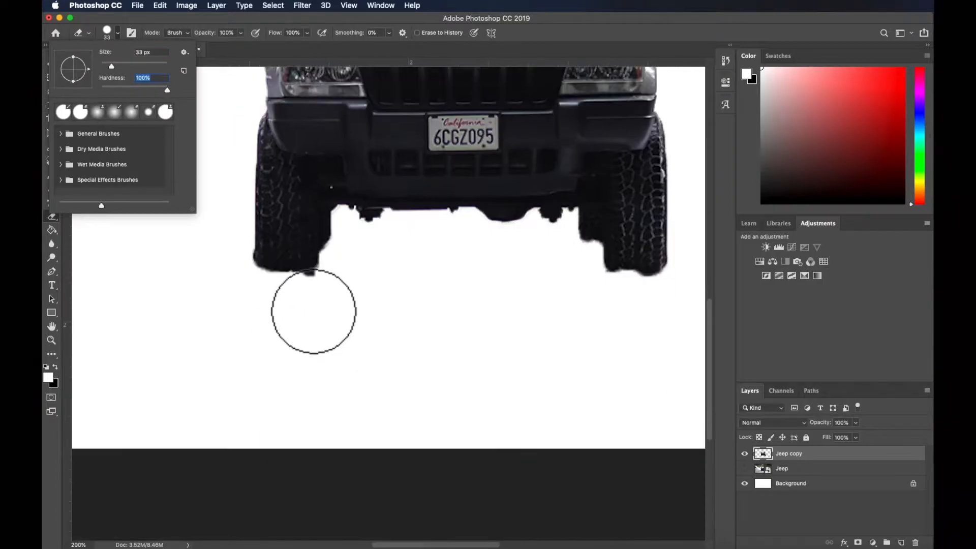
Try to erase the ragged edge beneath the Jeep's wheel with the hard brush and undo it
{"action": "left_click", "coordinate": [315, 311]}
{"action": "left_click", "coordinate": [315, 305]}
{"action": "key", "text": "super+z"}
Reduce the Eraser brush to 1 px and erase the background remnants between the roof rack's lower bar and the Jeep's roof
{"action": "scroll", "coordinate": [298, 323], "scroll_direction": "up", "scroll_amount": 10}
{"action": "scroll", "coordinate": [298, 204], "scroll_direction": "down", "scroll_amount": 5}
{"action": "key", "text": "super+minus"}
{"action": "key", "text": "super+plus"}
{"action": "key", "text": "super+plus"}
{"action": "scroll", "coordinate": [355, 276], "scroll_direction": "up", "scroll_amount": 5}
{"action": "left_click", "coordinate": [118, 34]}
{"action": "left_click_drag", "start_coordinate": [110, 68], "coordinate": [92, 69]}
{"action": "left_click", "coordinate": [237, 258]}
{"action": "mouse_move", "coordinate": [231, 260]}
{"action": "left_mouse_down"}
{"action": "mouse_move", "coordinate": [487, 255]}
{"action": "mouse_move", "coordinate": [258, 252]}
{"action": "left_mouse_up"}
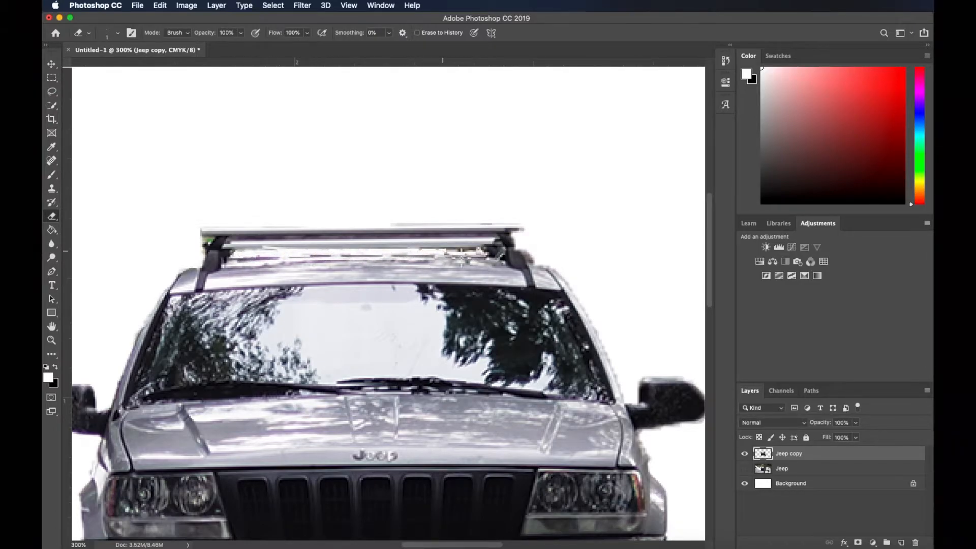
Erase the background remnants between the two crossbars of the Jeep's roof rack
{"action": "mouse_move", "coordinate": [481, 235]}
{"action": "left_mouse_down"}
{"action": "mouse_move", "coordinate": [419, 234]}
{"action": "mouse_move", "coordinate": [480, 237]}
{"action": "left_mouse_up"}
{"action": "left_click_drag", "start_coordinate": [396, 242], "coordinate": [371, 242]}
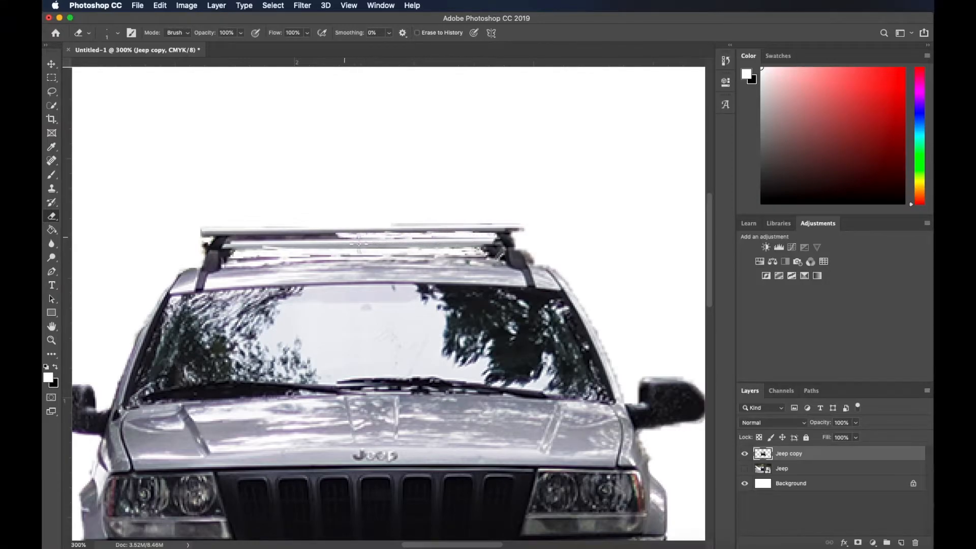
{"action": "scroll", "coordinate": [359, 243], "scroll_direction": "left", "scroll_amount": 5}
{"action": "left_click_drag", "start_coordinate": [481, 237], "coordinate": [408, 239]}
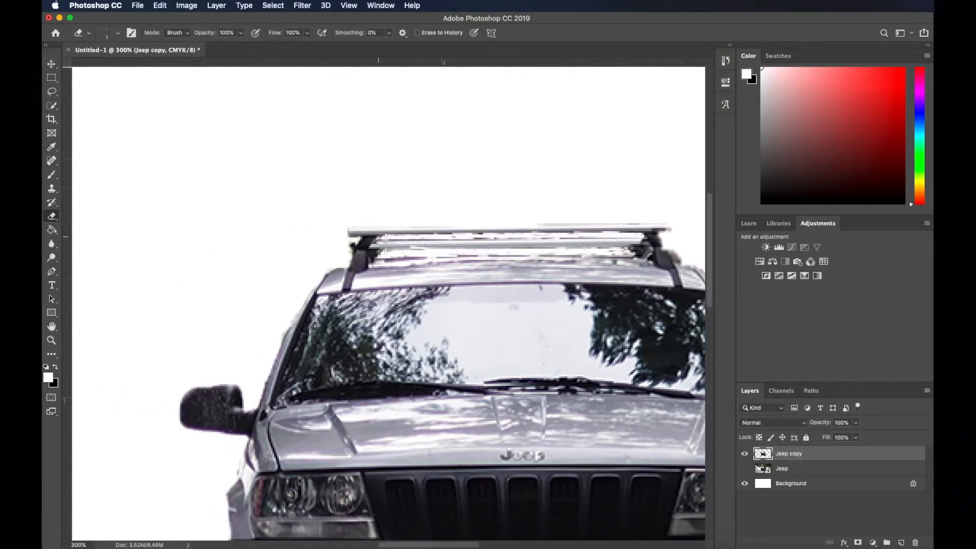
Make the original Jeep photo layer visible again and keep Jeep copy as the active layer
{"action": "key", "text": "super+0"}
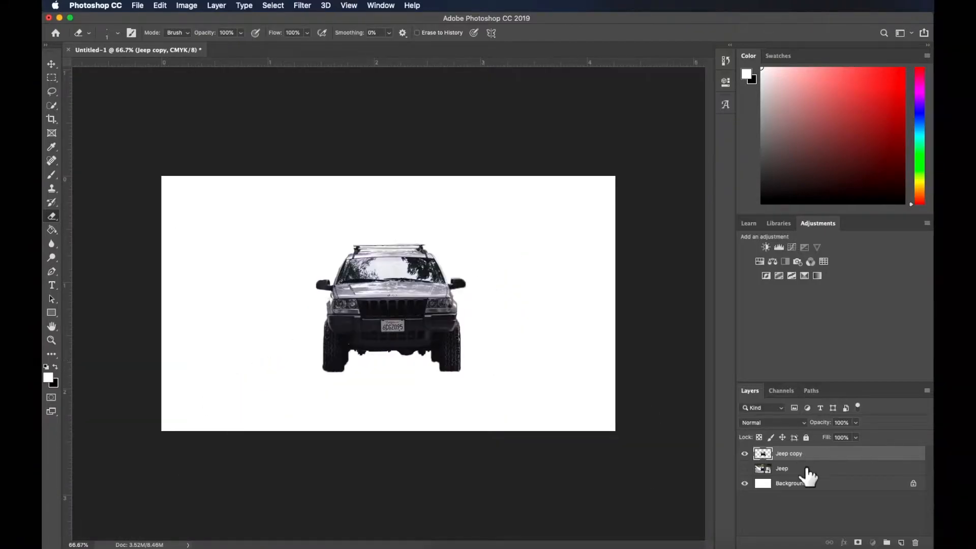
{"action": "left_click", "coordinate": [785, 468]}
{"action": "left_click", "coordinate": [785, 454]}
{"action": "left_click_drag", "start_coordinate": [745, 468], "coordinate": [745, 483]}
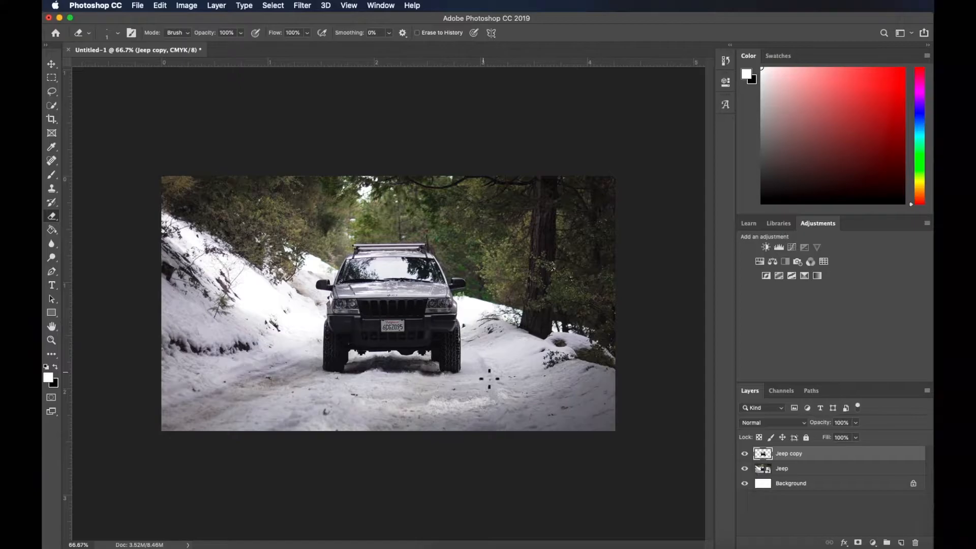
Add a Stroke layer style to the Jeep copy layer through its Blending Options
{"action": "key", "text": "w"}
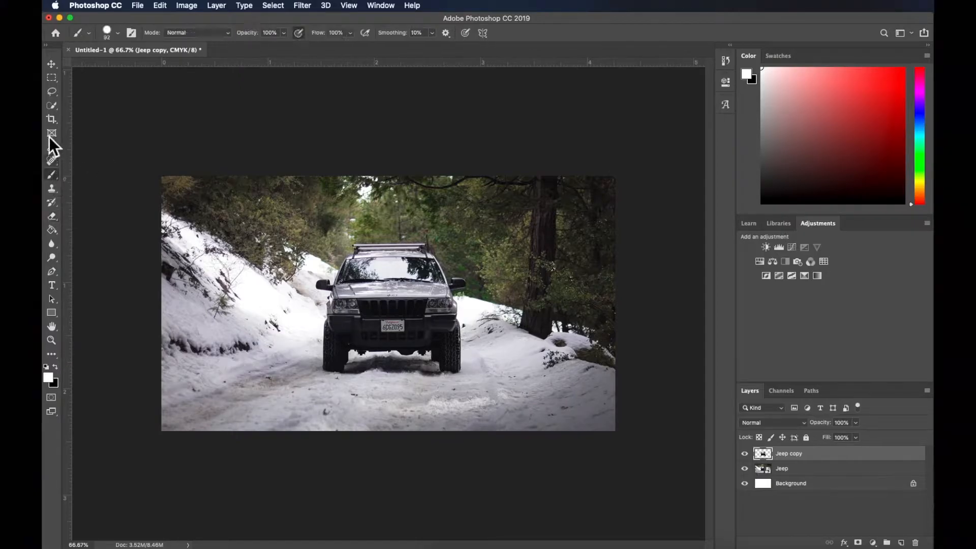
{"action": "left_click_drag", "start_coordinate": [808, 454], "coordinate": [832, 503]}
{"action": "left_click", "coordinate": [848, 542]}
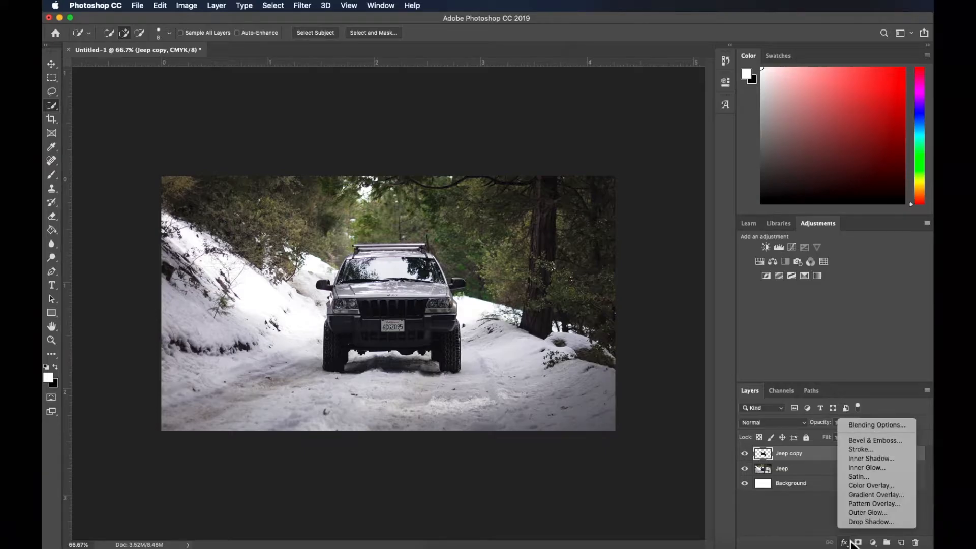
{"action": "left_click", "coordinate": [872, 425]}
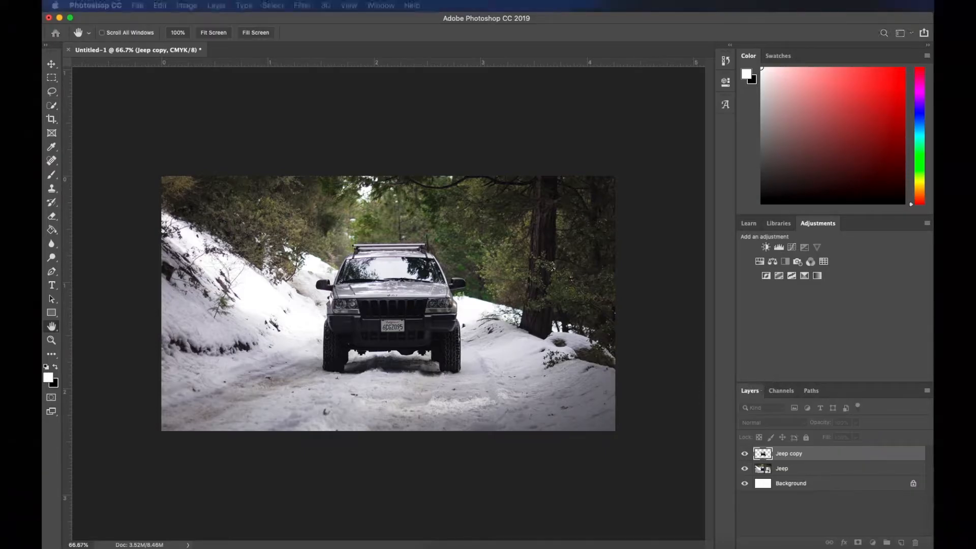
{"action": "left_click_drag", "start_coordinate": [523, 144], "coordinate": [644, 51]}
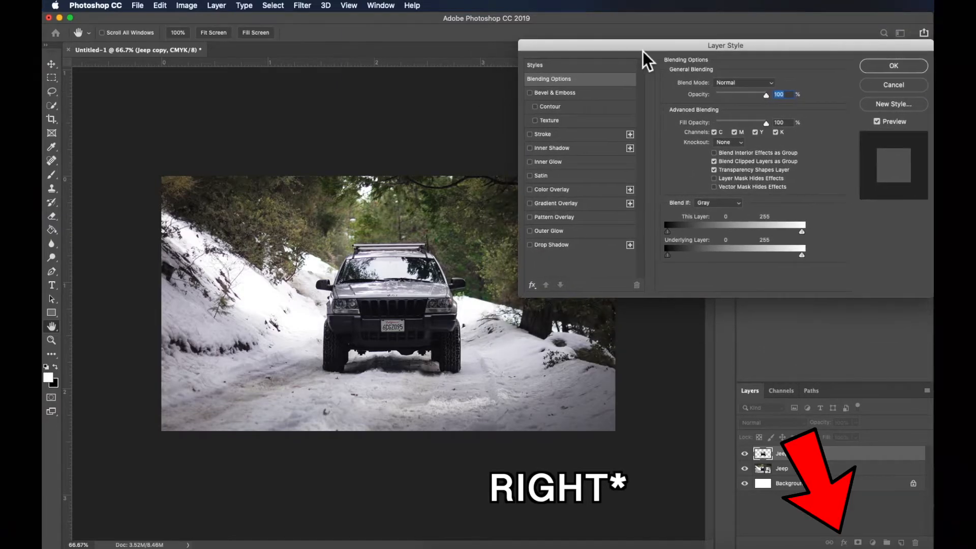
{"action": "left_click", "coordinate": [550, 135]}
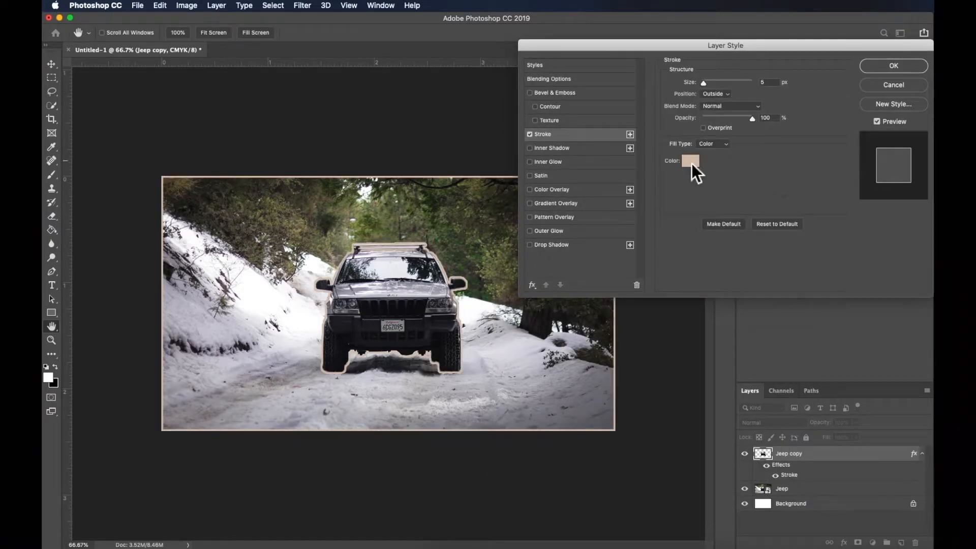
Set the stroke colour to bright yellow-green d2ff00
{"action": "left_click", "coordinate": [690, 161]}
{"action": "left_click_drag", "start_coordinate": [666, 362], "coordinate": [756, 285]}
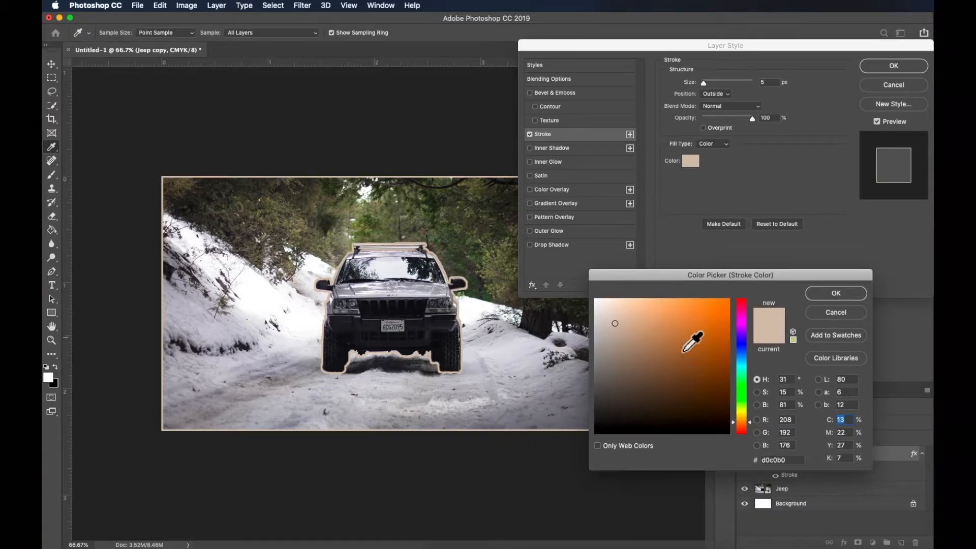
{"action": "left_click", "coordinate": [725, 376]}
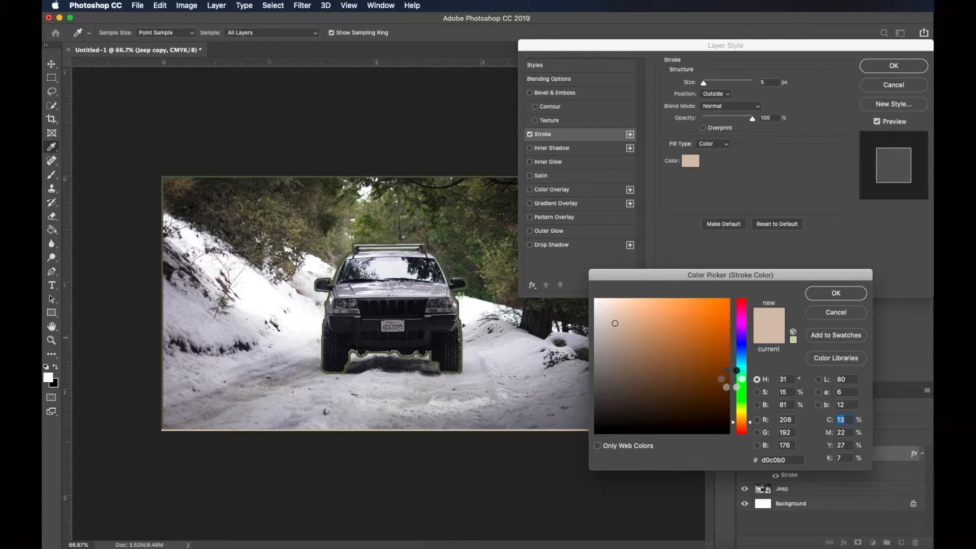
{"action": "left_click_drag", "start_coordinate": [715, 340], "coordinate": [734, 311]}
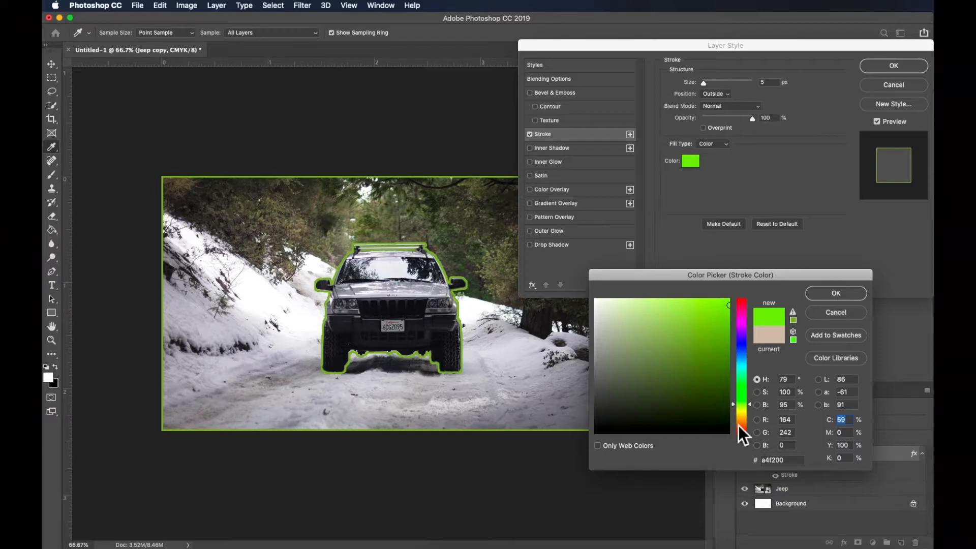
{"action": "left_click_drag", "start_coordinate": [754, 408], "coordinate": [753, 407]}
{"action": "left_click", "coordinate": [753, 408]}
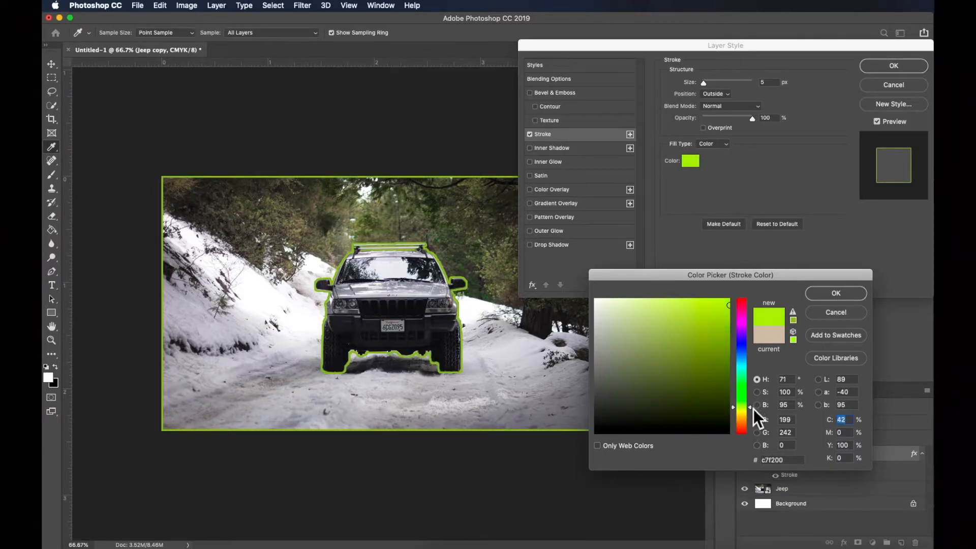
{"action": "left_click_drag", "start_coordinate": [745, 291], "coordinate": [746, 290]}
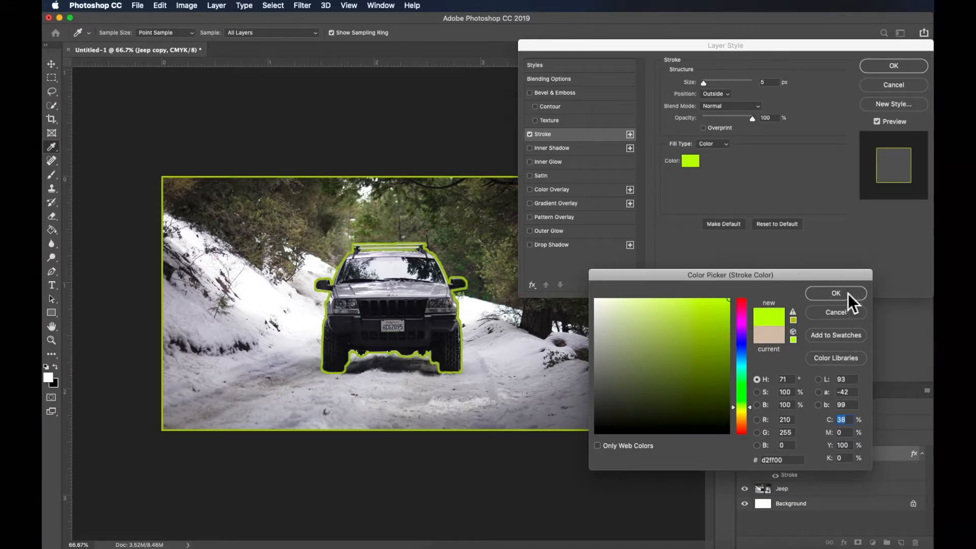
{"action": "left_click", "coordinate": [846, 294]}
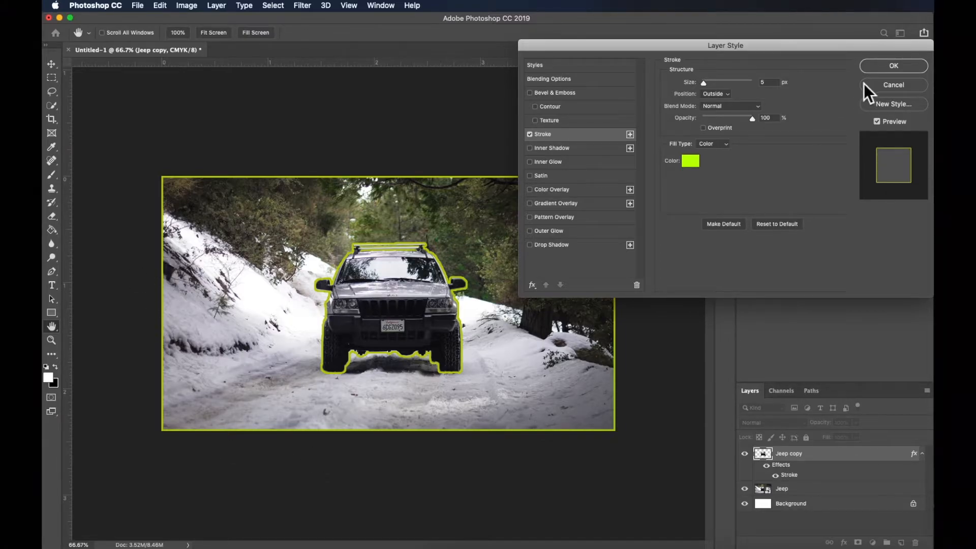
Add a Drop Shadow to Jeep copy with 55% opacity, 43% spread and 32 px size, and apply the layer style
{"action": "left_click", "coordinate": [563, 248]}
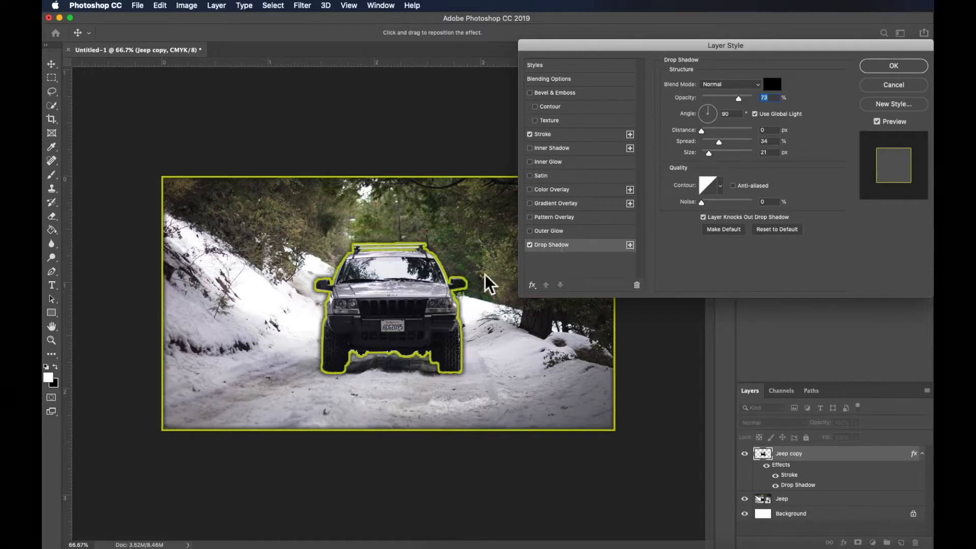
{"action": "left_click", "coordinate": [723, 144]}
{"action": "left_click", "coordinate": [714, 152]}
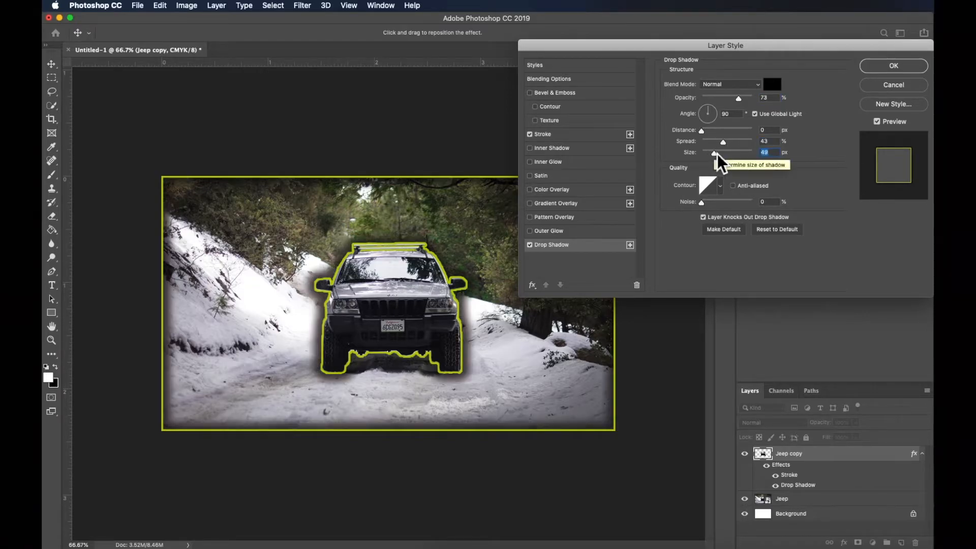
{"action": "left_click_drag", "start_coordinate": [738, 97], "coordinate": [729, 100]}
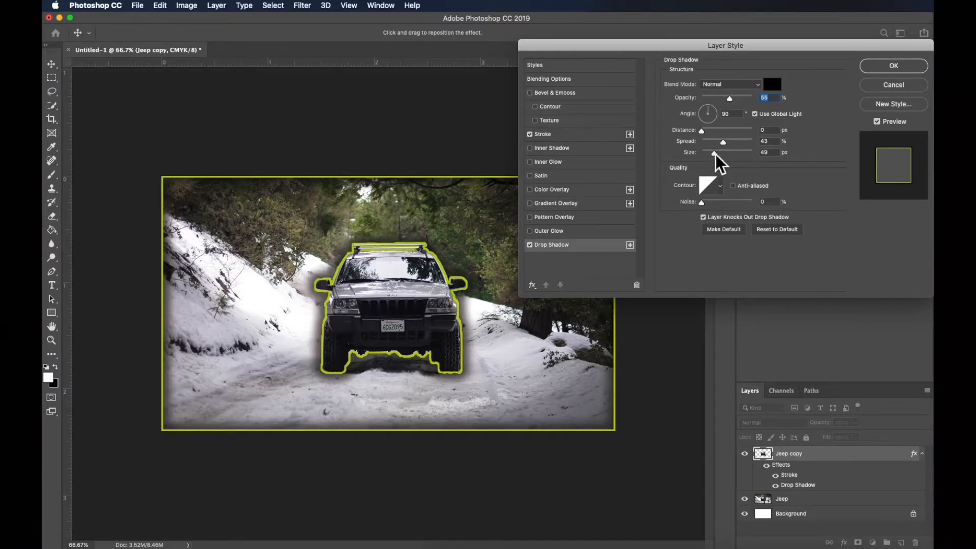
{"action": "left_click_drag", "start_coordinate": [715, 154], "coordinate": [711, 153]}
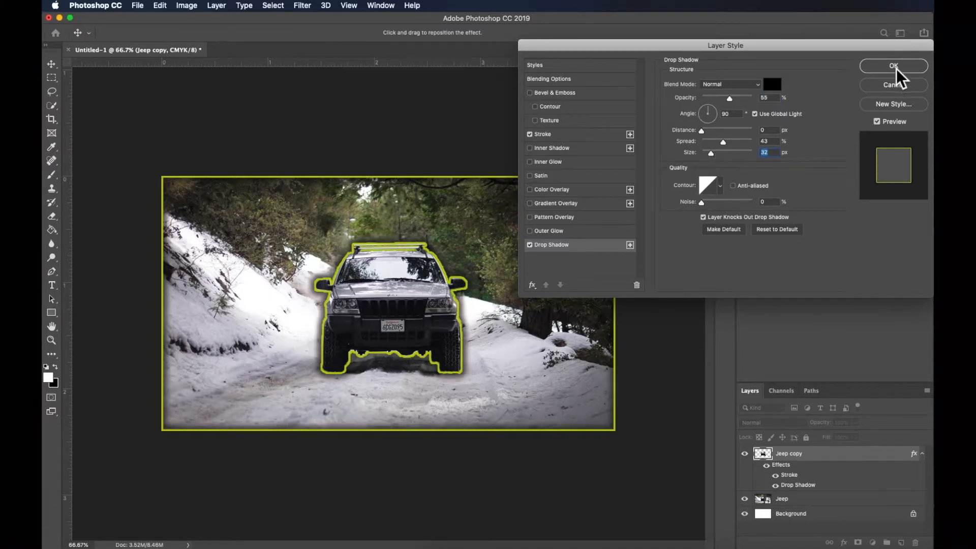
{"action": "key", "text": "Return"}
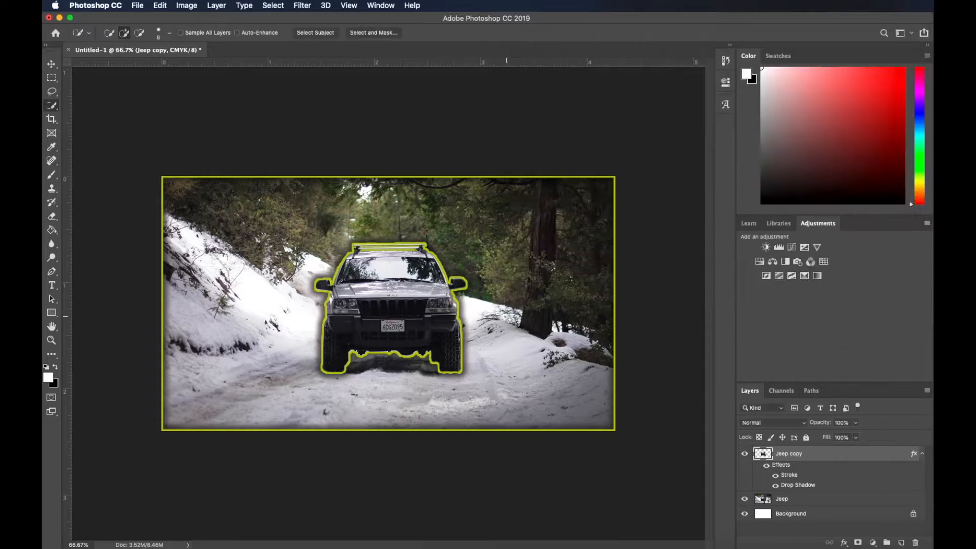
Try to erase the stroke along the photo's outer border with a larger Eraser brush, undo it, and switch to Quick Selection
{"action": "left_click", "coordinate": [52, 217]}
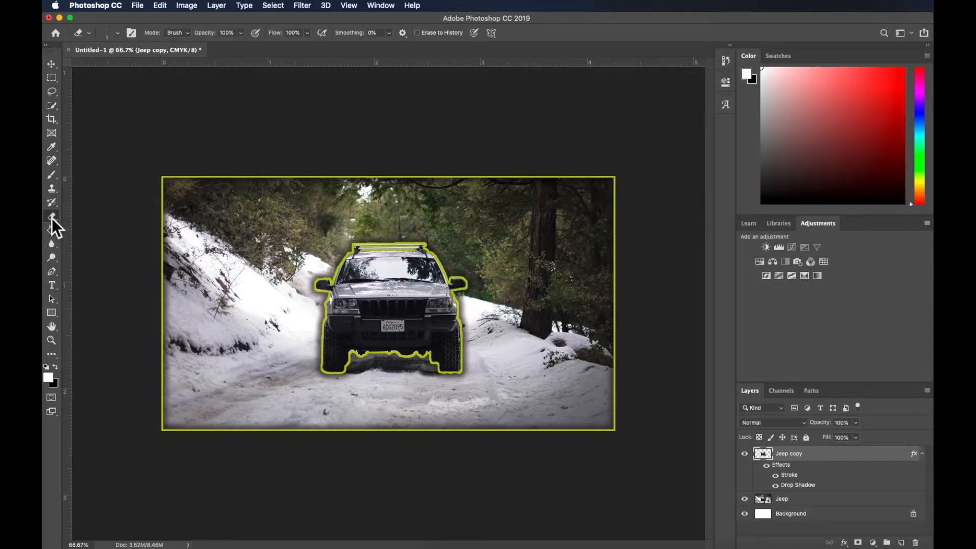
{"action": "right_click", "coordinate": [152, 83]}
{"action": "left_click", "coordinate": [126, 66]}
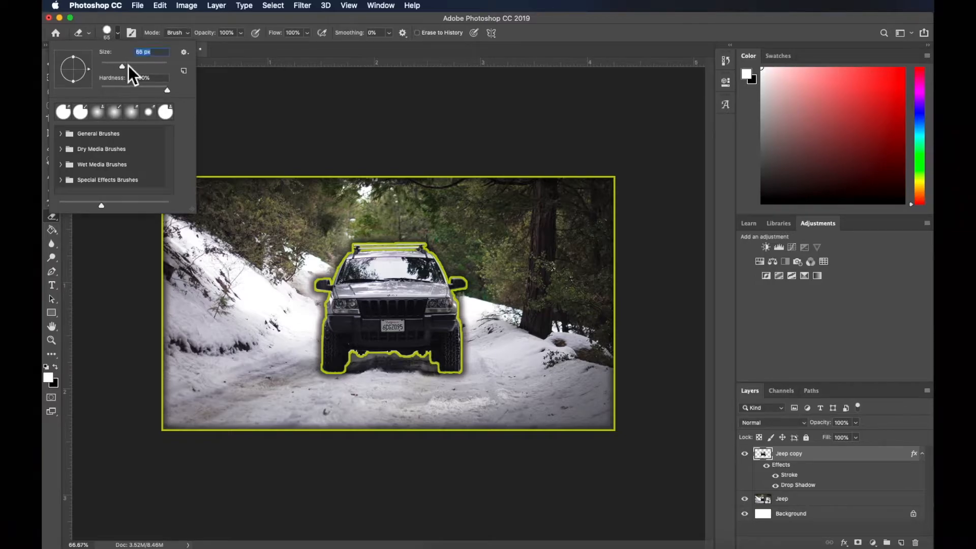
{"action": "left_click", "coordinate": [256, 192]}
{"action": "mouse_move", "coordinate": [190, 187]}
{"action": "left_mouse_down"}
{"action": "mouse_move", "coordinate": [175, 246]}
{"action": "mouse_move", "coordinate": [173, 371]}
{"action": "mouse_move", "coordinate": [191, 445]}
{"action": "mouse_move", "coordinate": [411, 452]}
{"action": "left_mouse_up"}
{"action": "left_click_drag", "start_coordinate": [643, 437], "coordinate": [649, 435]}
{"action": "key", "text": "super+z"}
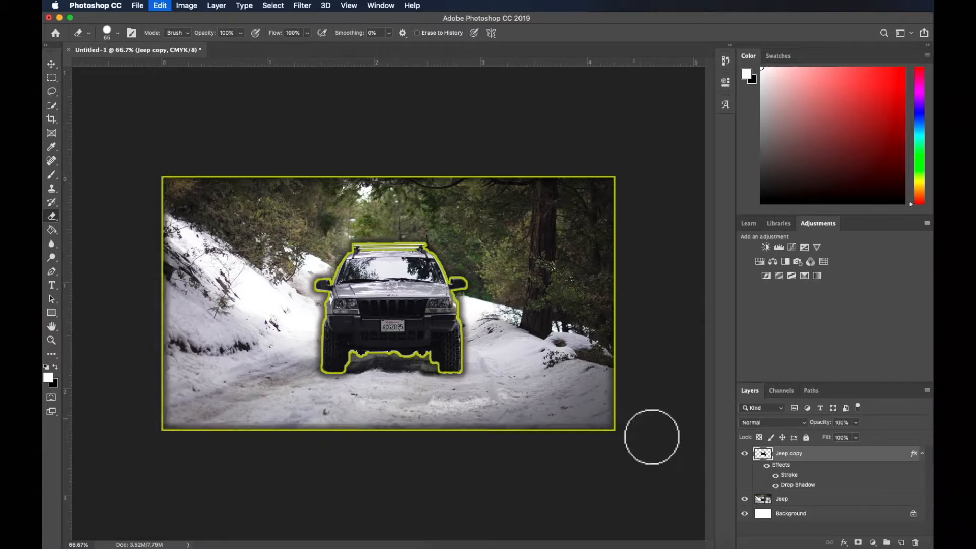
{"action": "left_click", "coordinate": [57, 109]}
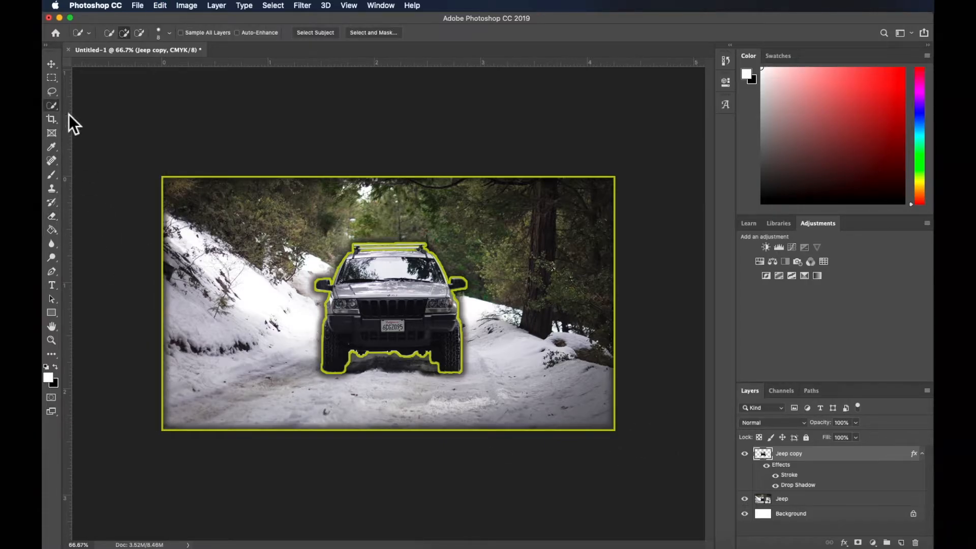
Start a Gaussian Blur on the original Jeep photo layer with a radius of 1.5 pixels
{"action": "left_click", "coordinate": [802, 503]}
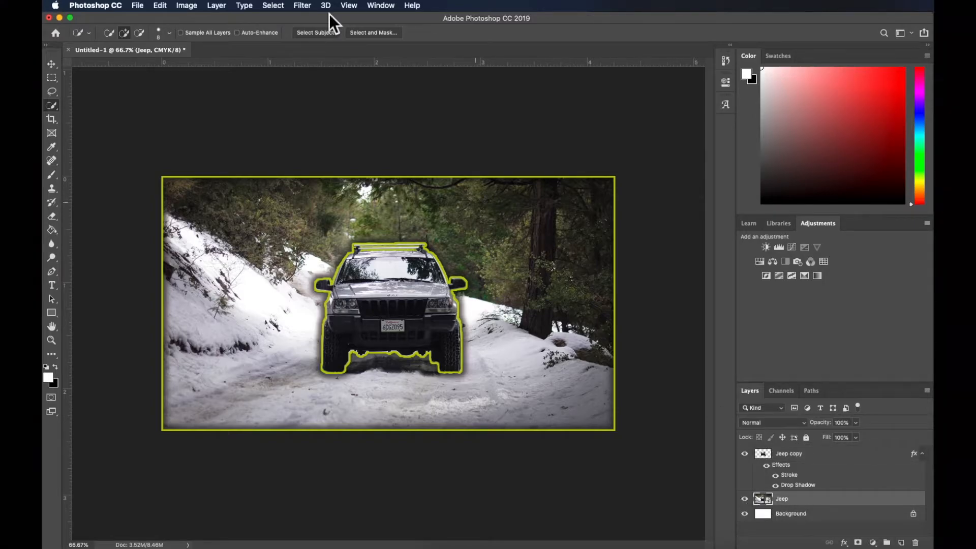
{"action": "left_click", "coordinate": [308, 6]}
{"action": "mouse_move", "coordinate": [363, 130]}
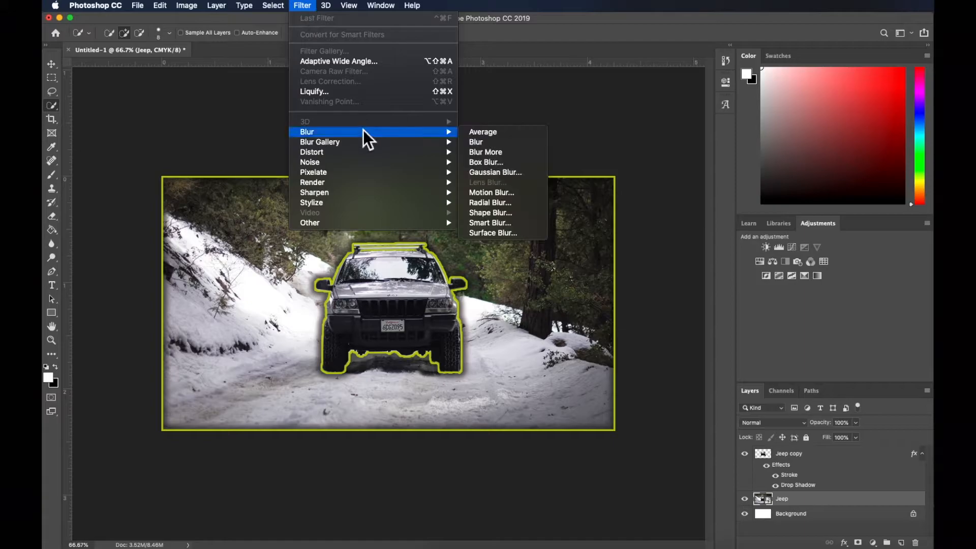
{"action": "left_click", "coordinate": [515, 175]}
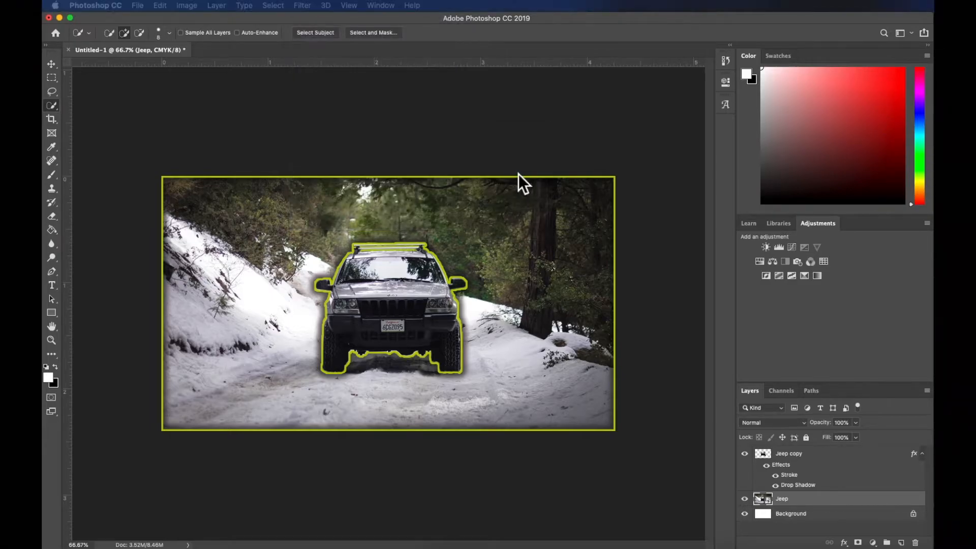
{"action": "left_click_drag", "start_coordinate": [597, 172], "coordinate": [659, 118]}
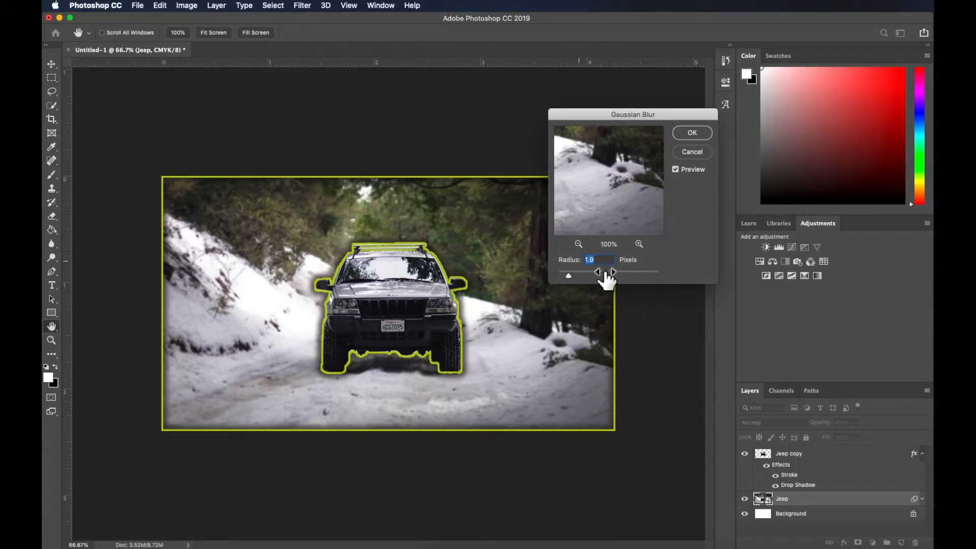
{"action": "type", "text": "1.5"}
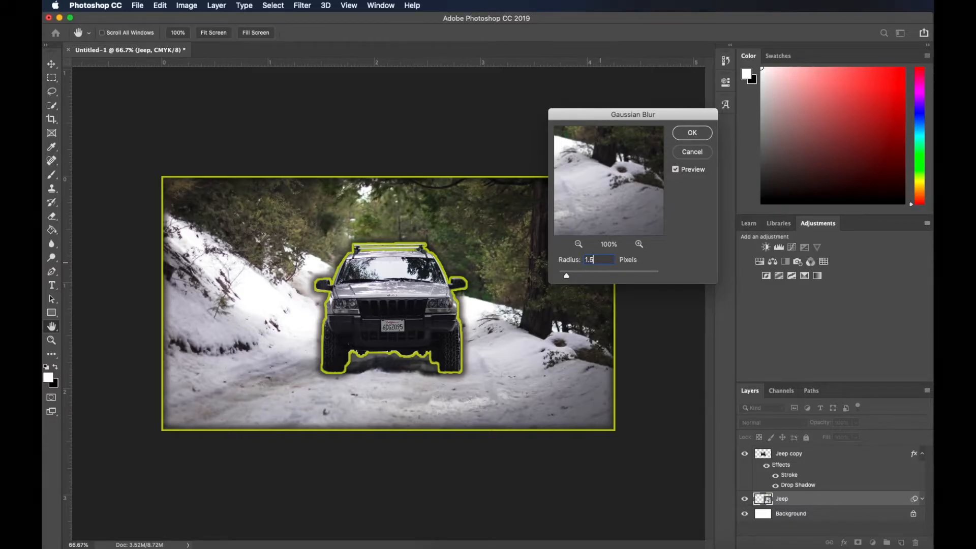
Try raising the Gaussian Blur radius to 2.1 pixels
{"action": "key", "text": "Down"}
{"action": "key", "text": "Up"}
{"action": "key", "text": "Up"}
{"action": "key", "text": "Up"}
{"action": "key", "text": "Up"}
{"action": "key", "text": "Up"}
{"action": "key", "text": "Up"}
{"action": "left_click", "coordinate": [602, 262]}
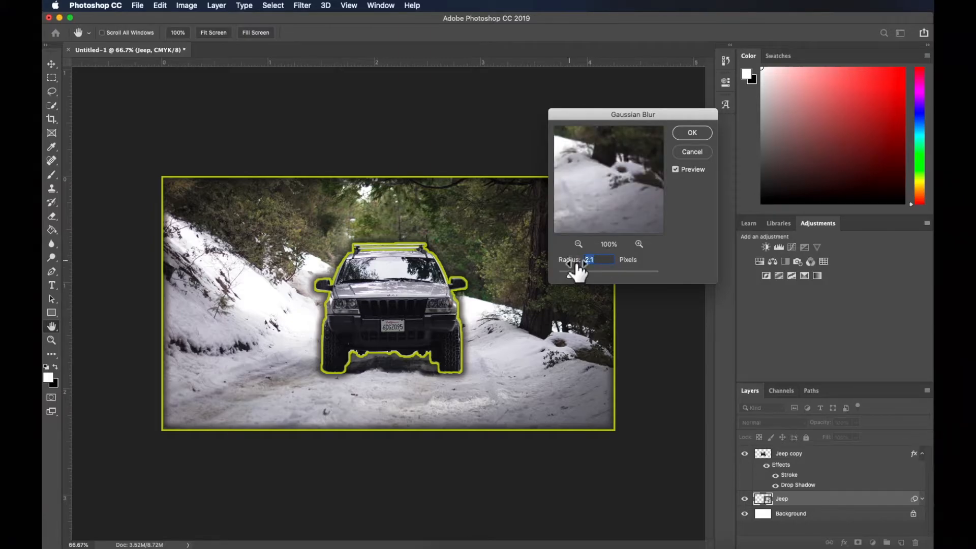
Set the Gaussian Blur radius to 1.5 pixels and apply the filter
{"action": "key", "text": "BackSpace"}
{"action": "key", "text": "BackSpace"}
{"action": "key", "text": "BackSpace"}
{"action": "type", "text": "1.5"}
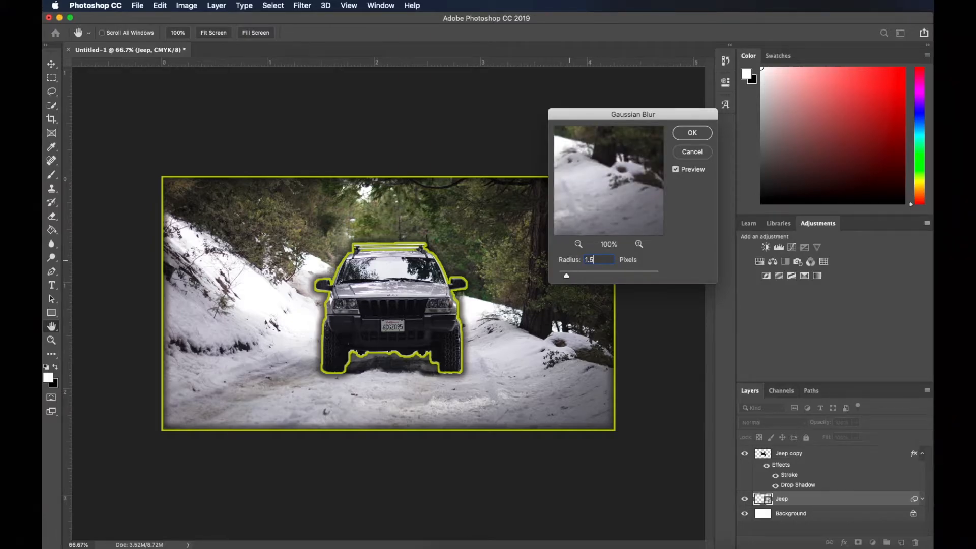
{"action": "left_click", "coordinate": [692, 134]}
Compare the blurred photo with and without the outlined cutout by hiding and showing the Jeep copy layer
{"action": "key", "text": "w"}
{"action": "left_click", "coordinate": [745, 454]}
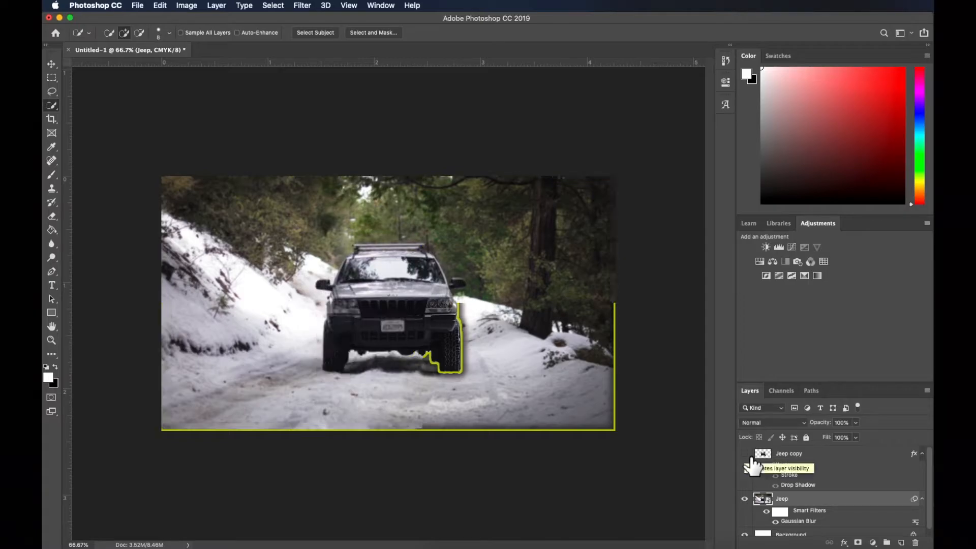
{"action": "left_click", "coordinate": [751, 456]}
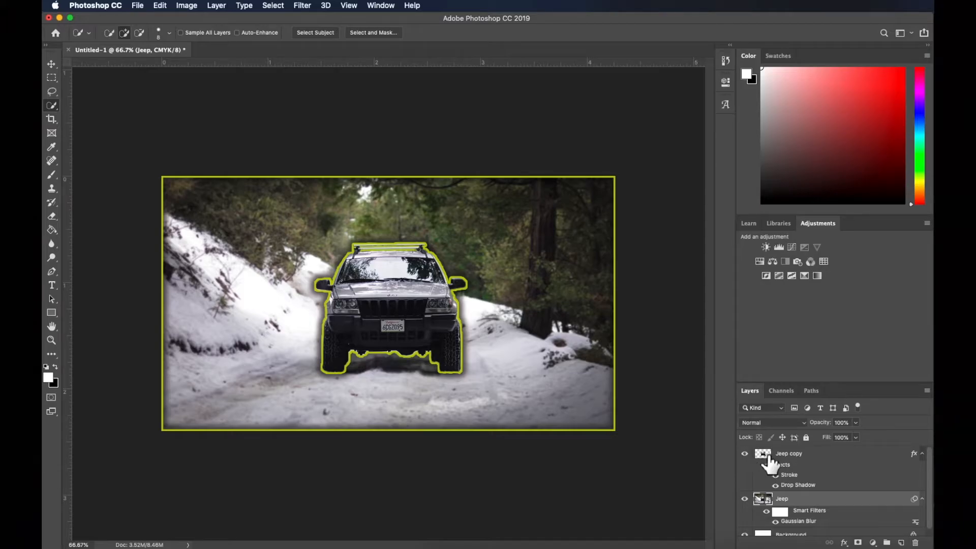
Add a text layer reading SNOW in the upper-left part of the photo, above the snowbank
{"action": "key", "text": "t"}
{"action": "left_click", "coordinate": [294, 222]}
{"action": "key", "text": "BackSpace"}
{"action": "type", "text": "SNOW"}
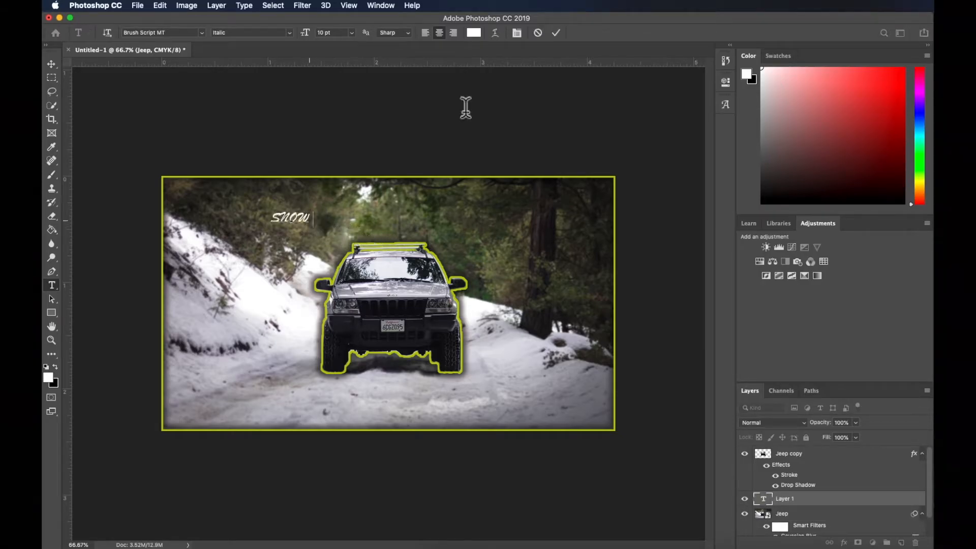
{"action": "left_click", "coordinate": [556, 32]}
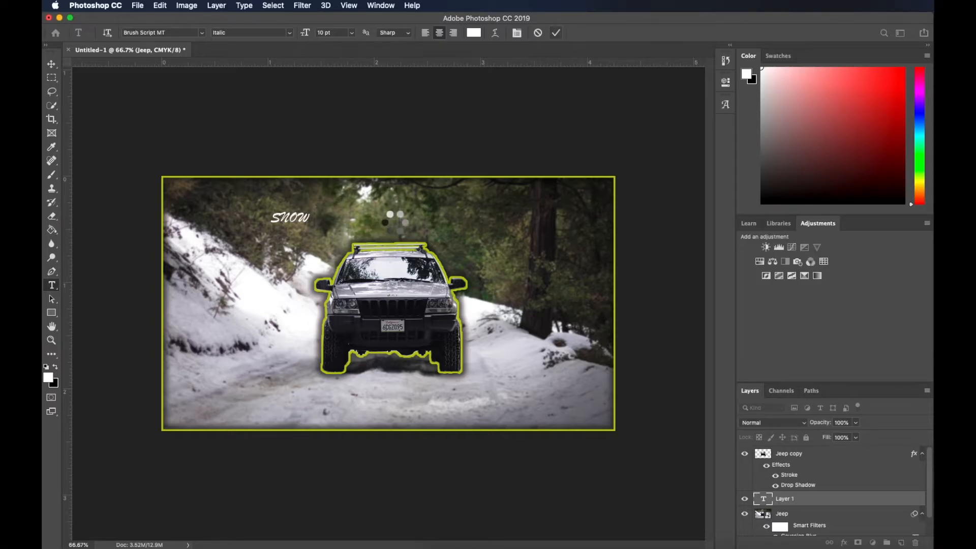
Add a separate text layer reading 4X4 above the Jeep's roof
{"action": "left_click", "coordinate": [412, 222]}
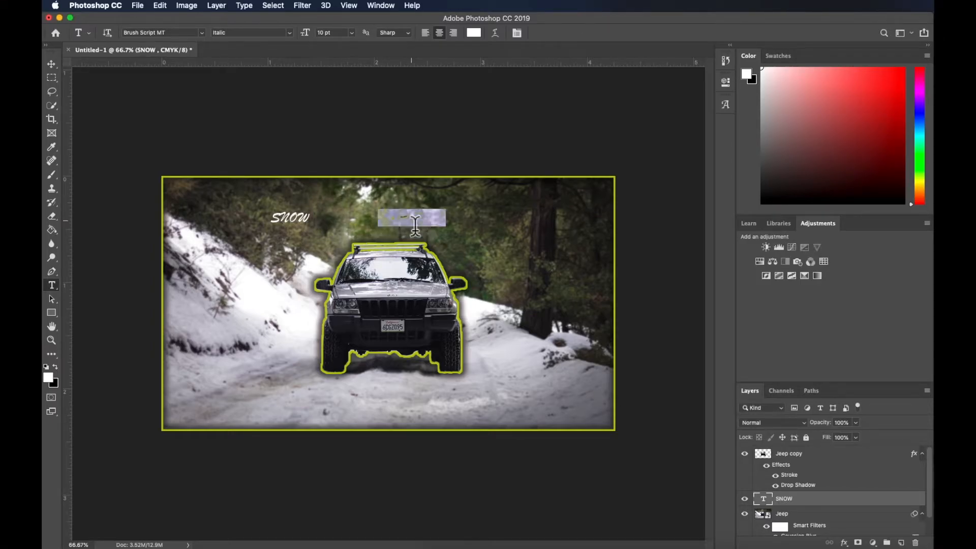
{"action": "key", "text": "BackSpace"}
{"action": "type", "text": "4X4"}
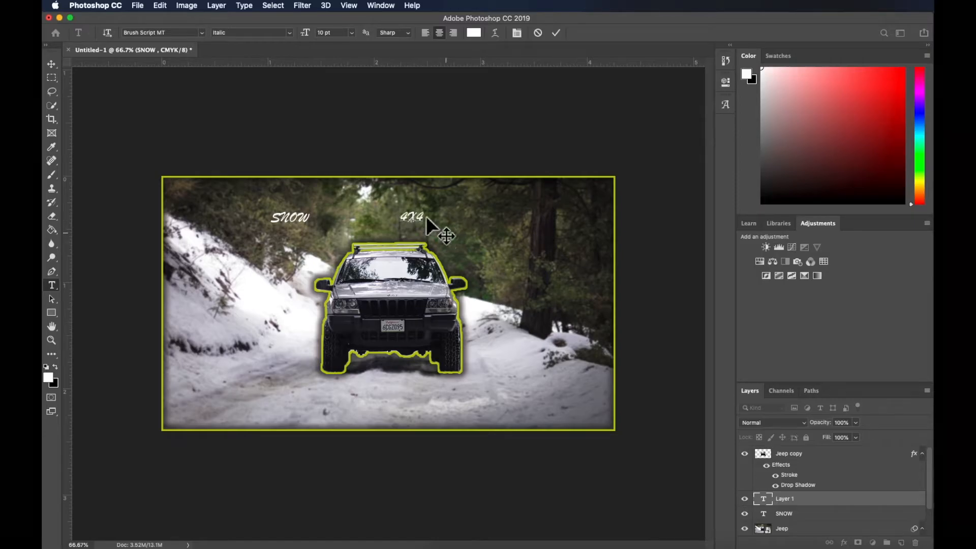
Set the font of the 4X4 text to The Macabre and commit the text edit
{"action": "left_click_drag", "start_coordinate": [426, 216], "coordinate": [399, 217]}
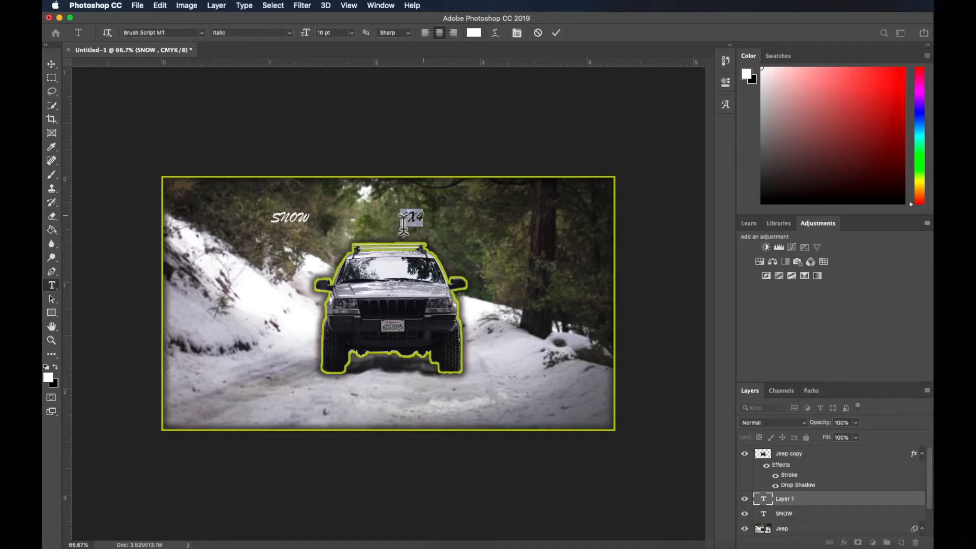
{"action": "left_click", "coordinate": [202, 33]}
{"action": "left_click", "coordinate": [444, 224]}
{"action": "left_click", "coordinate": [203, 34]}
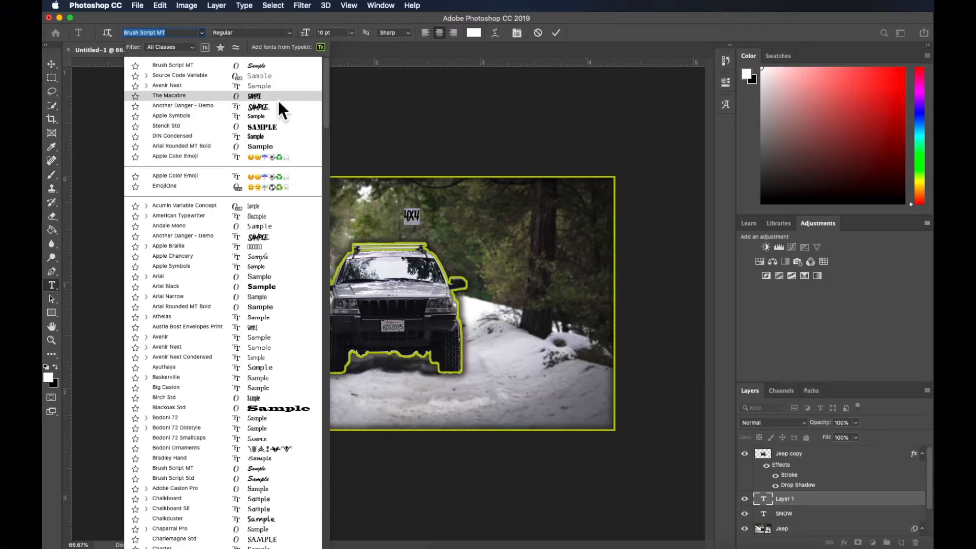
{"action": "left_click", "coordinate": [278, 100]}
{"action": "left_click", "coordinate": [557, 32]}
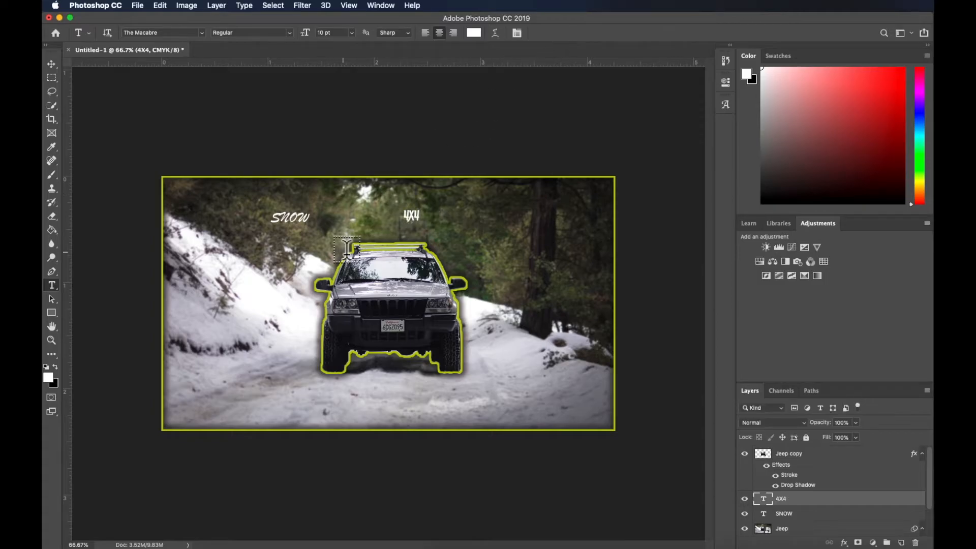
Set the font of the SNOW text to Another Danger - Demo
{"action": "left_click_drag", "start_coordinate": [311, 217], "coordinate": [250, 217]}
{"action": "left_click", "coordinate": [203, 32]}
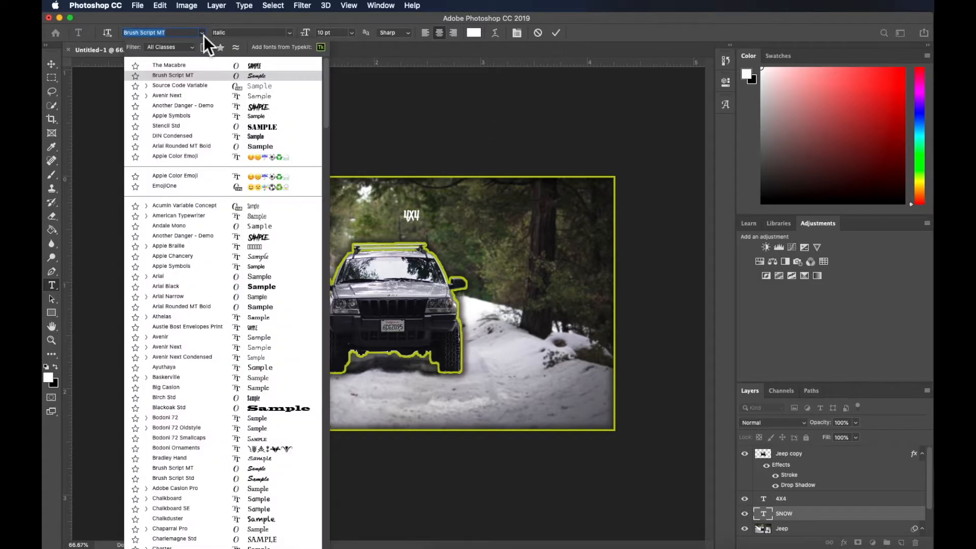
{"action": "left_click", "coordinate": [260, 109]}
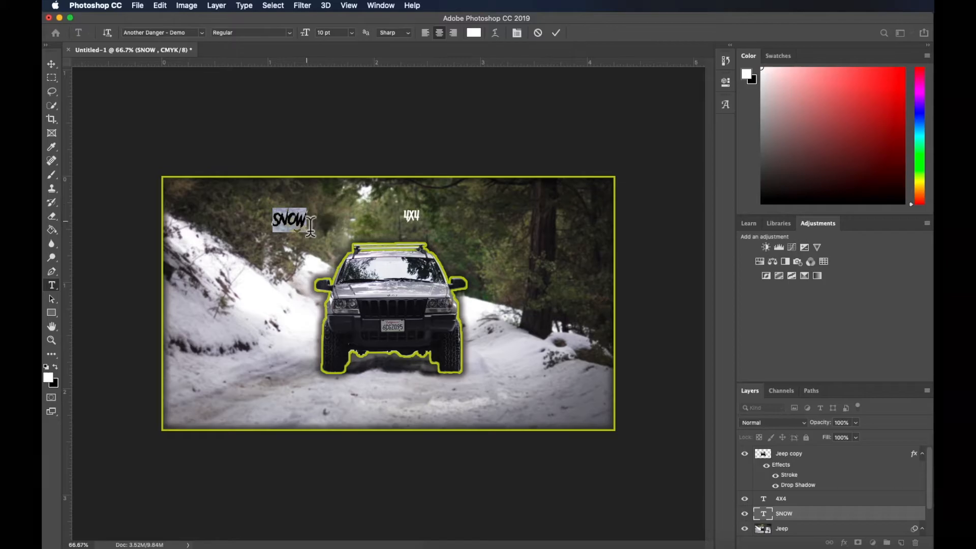
Free Transform the SNOW text to about 48.3 pt, placing it in the photo's upper left beside the Jeep's roof
{"action": "left_click", "coordinate": [162, 6]}
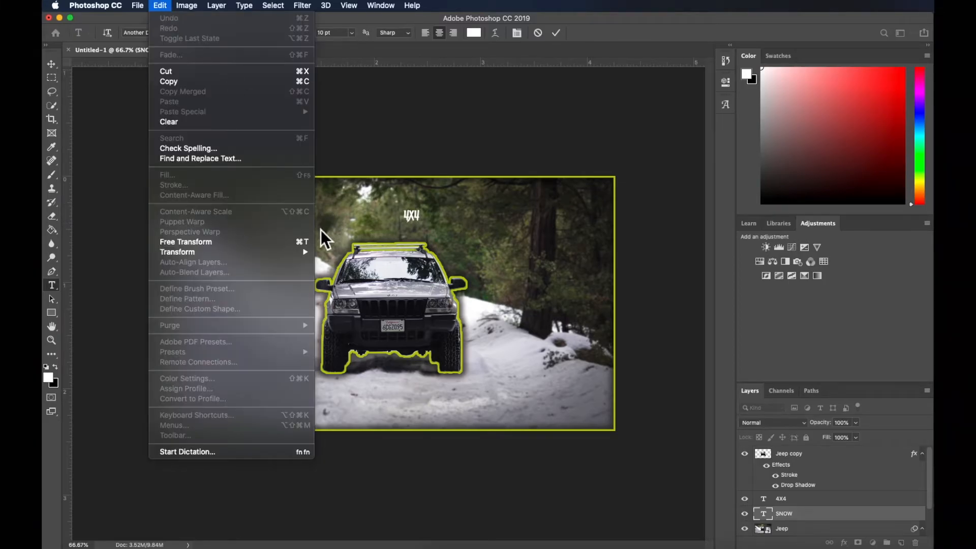
{"action": "left_click", "coordinate": [273, 242]}
{"action": "left_click_drag", "start_coordinate": [401, 287], "coordinate": [433, 318]}
{"action": "left_click_drag", "start_coordinate": [333, 240], "coordinate": [264, 208]}
{"action": "left_click_drag", "start_coordinate": [369, 278], "coordinate": [390, 291]}
{"action": "mouse_move", "coordinate": [326, 243]}
{"action": "left_mouse_down"}
{"action": "mouse_move", "coordinate": [299, 234]}
{"action": "mouse_move", "coordinate": [314, 254]}
{"action": "left_mouse_up"}
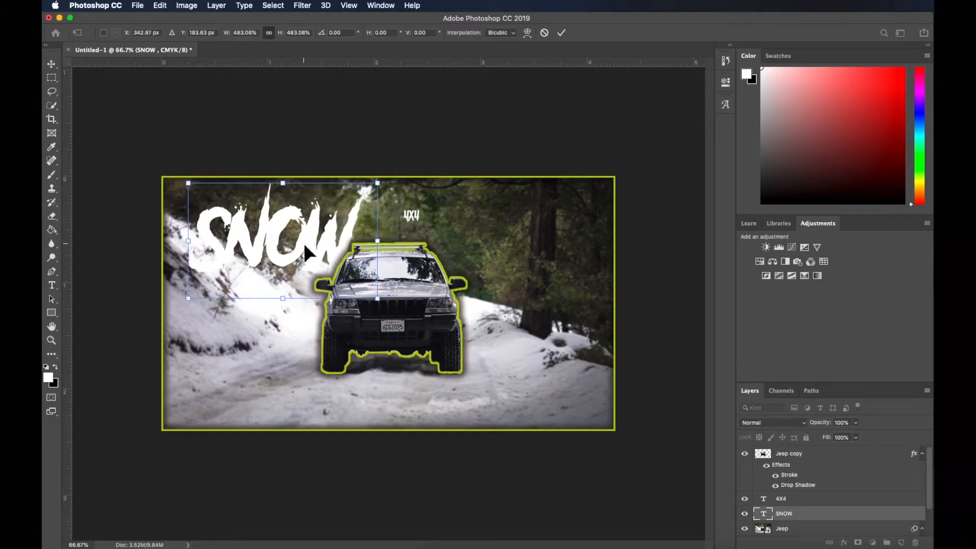
{"action": "left_click", "coordinate": [561, 32]}
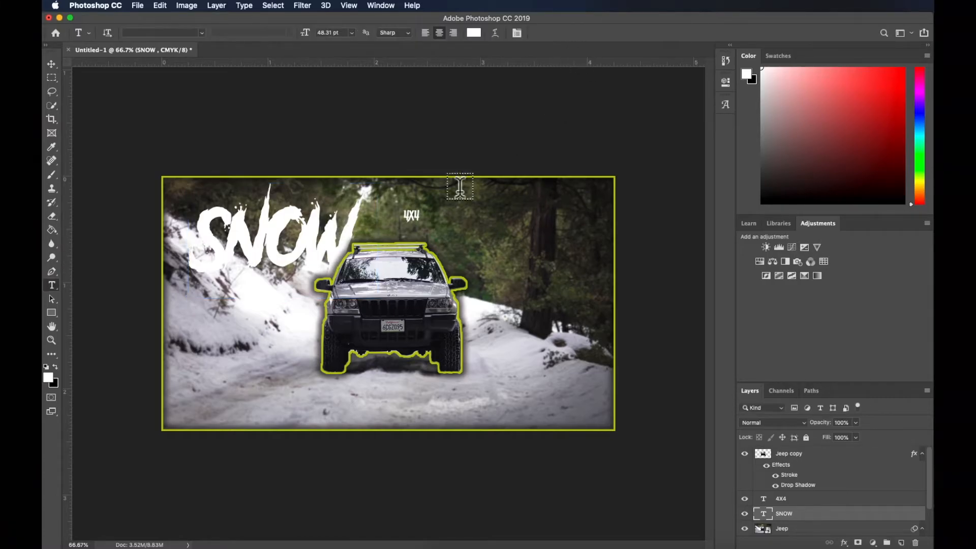
Move the 4X4 text to the Jeep's right side and enlarge it to about 819% with Free Transform
{"action": "left_click", "coordinate": [51, 65]}
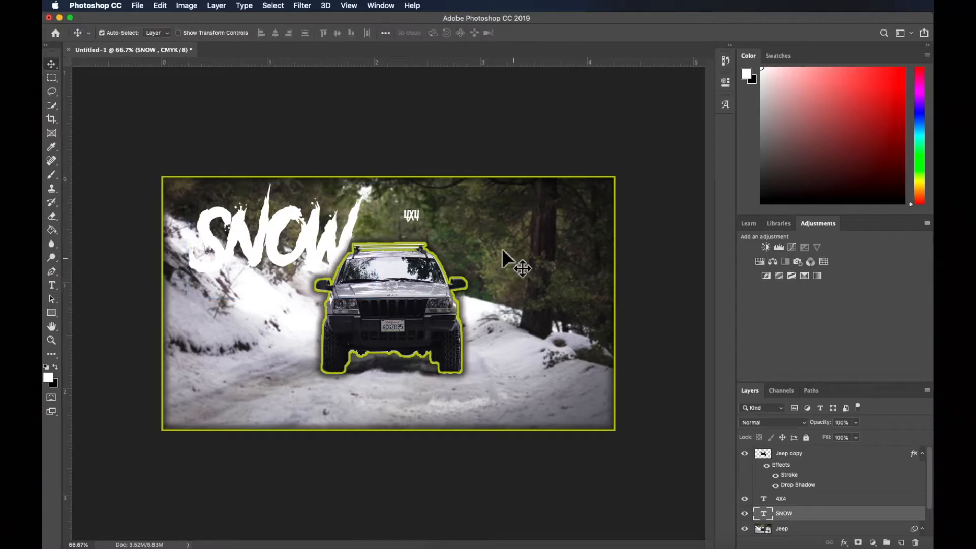
{"action": "left_click_drag", "start_coordinate": [411, 215], "coordinate": [490, 242]}
{"action": "left_click", "coordinate": [160, 5]}
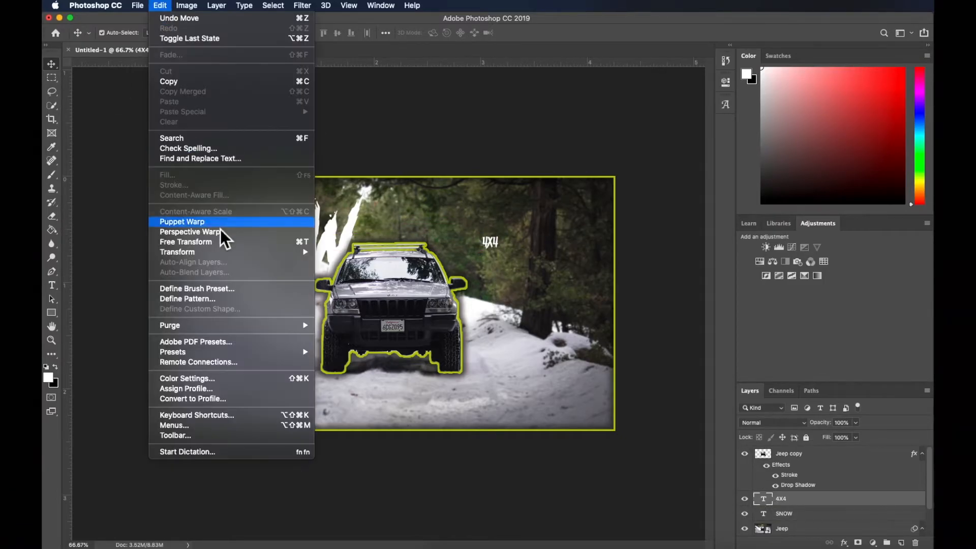
{"action": "left_click", "coordinate": [215, 242]}
{"action": "left_click_drag", "start_coordinate": [506, 255], "coordinate": [633, 358]}
{"action": "left_click_drag", "start_coordinate": [585, 334], "coordinate": [559, 274]}
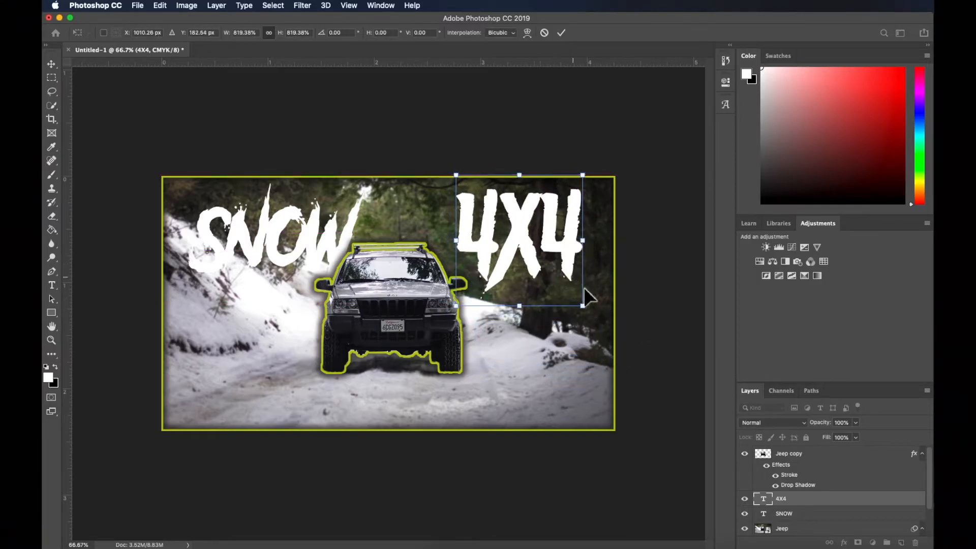
{"action": "left_click", "coordinate": [566, 37]}
Scale the 4X4 text down to about 70 pt using the SNOW text as size reference, and place it in the photo's upper right
{"action": "left_click", "coordinate": [161, 5]}
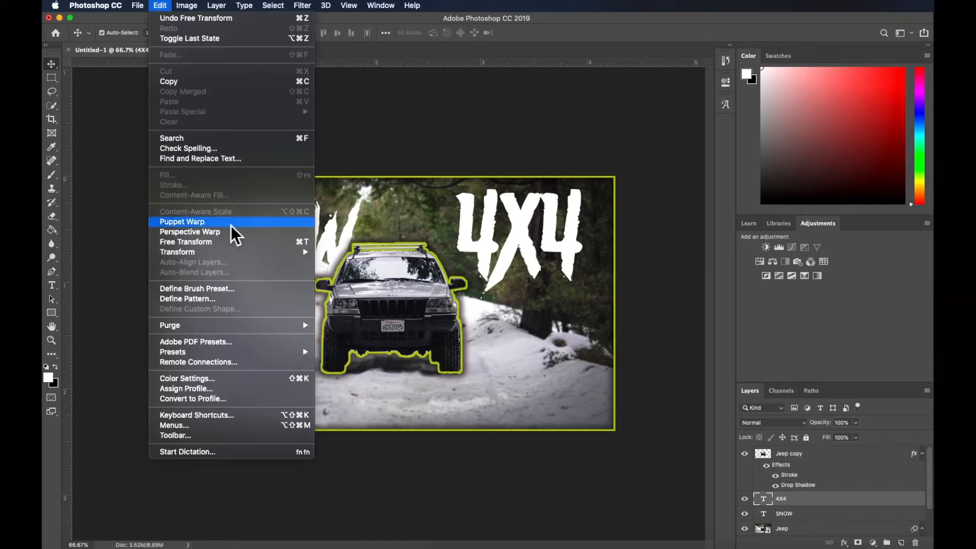
{"action": "left_click", "coordinate": [233, 241]}
{"action": "left_click_drag", "start_coordinate": [559, 260], "coordinate": [305, 268]}
{"action": "left_click_drag", "start_coordinate": [321, 304], "coordinate": [310, 294]}
{"action": "left_click_drag", "start_coordinate": [282, 239], "coordinate": [558, 250]}
{"action": "left_click", "coordinate": [561, 32]}
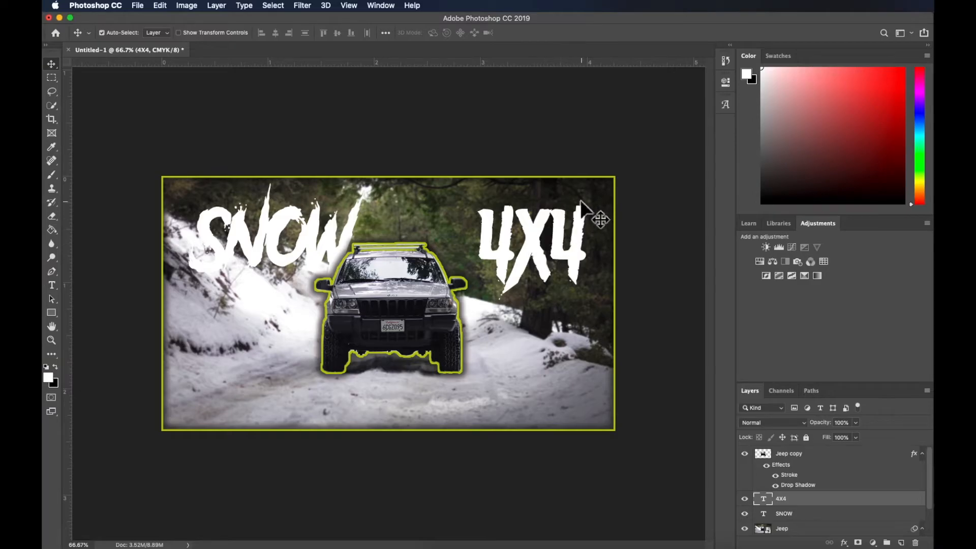
Try a wider letter tracking for the 4X4 text
{"action": "left_click", "coordinate": [725, 105]}
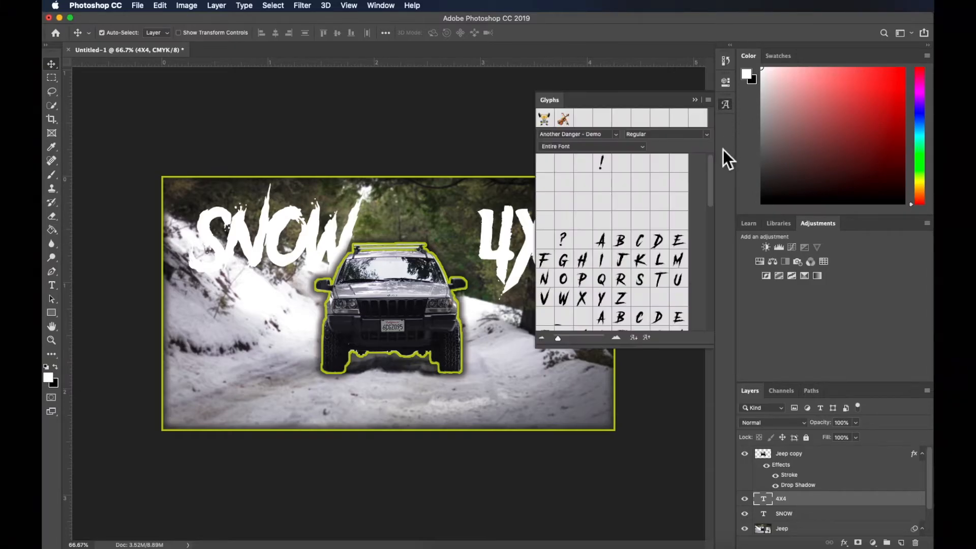
{"action": "left_click", "coordinate": [725, 105]}
{"action": "left_click", "coordinate": [726, 83]}
{"action": "left_click", "coordinate": [649, 185]}
{"action": "type", "text": "80"}
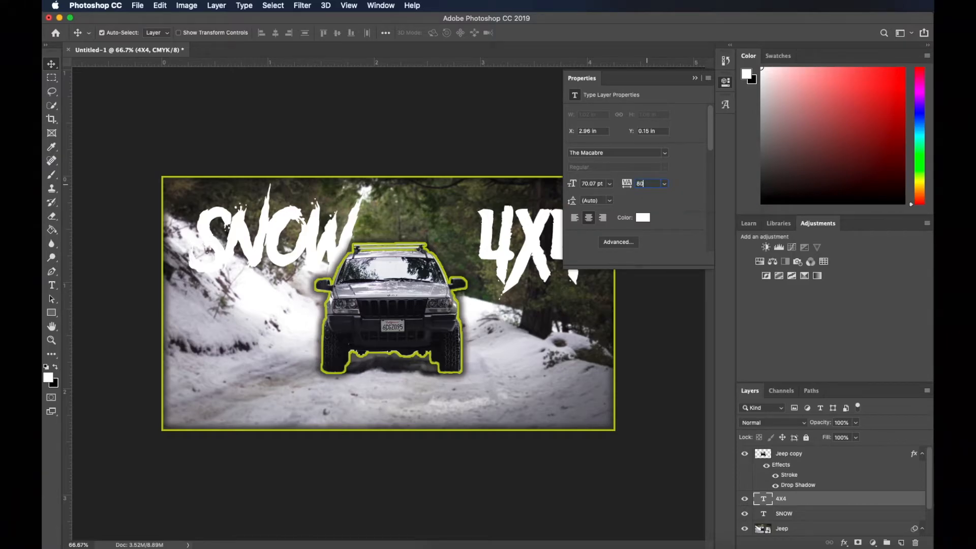
{"action": "key", "text": "Return"}
{"action": "key", "text": "Delete"}
{"action": "key", "text": "Delete"}
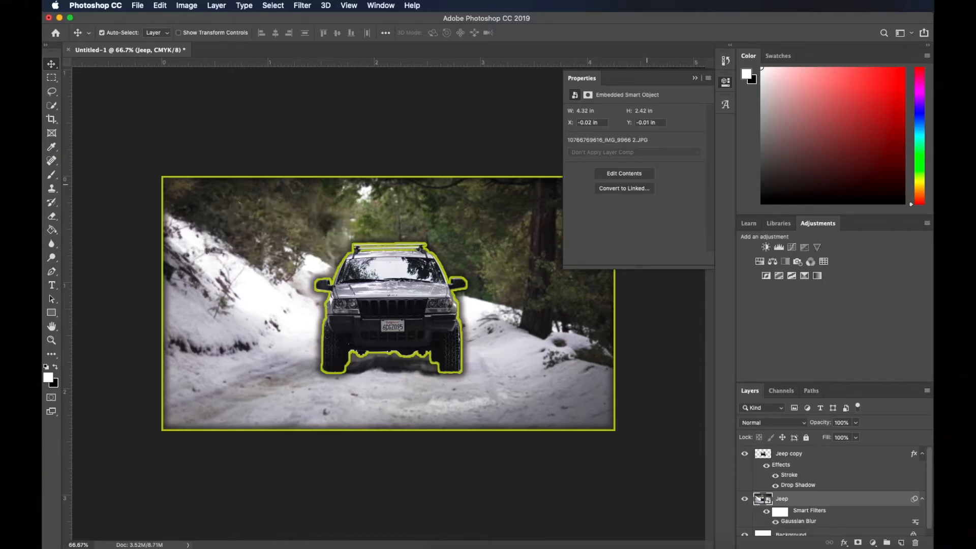
{"action": "key", "text": "super+z"}
{"action": "key", "text": "super+z"}
Set the tracking of the 4X4 text to 200 and shift the text slightly left to fit beside the Jeep
{"action": "type", "text": "200"}
{"action": "key", "text": "Return"}
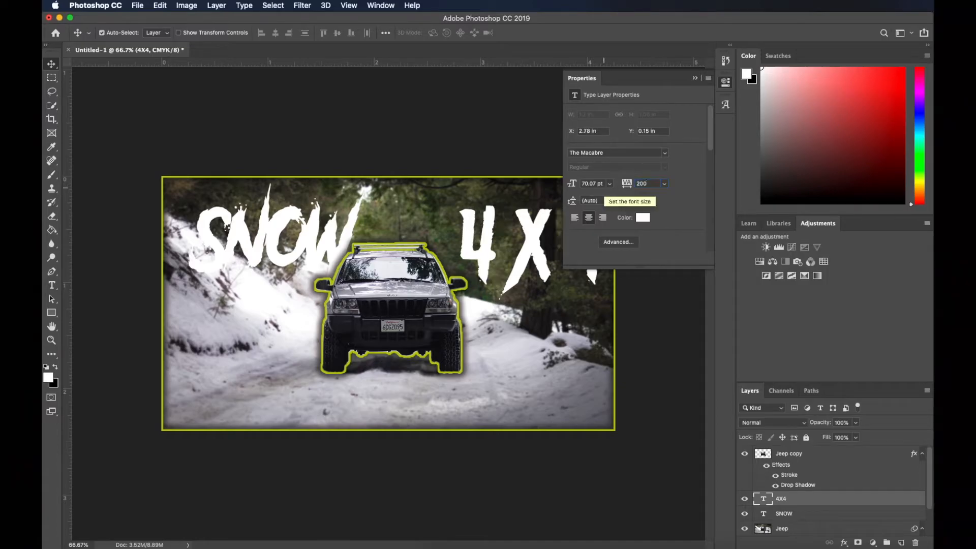
{"action": "left_click", "coordinate": [525, 210]}
{"action": "left_click", "coordinate": [726, 82]}
{"action": "mouse_move", "coordinate": [586, 231]}
{"action": "left_mouse_down"}
{"action": "mouse_move", "coordinate": [567, 225]}
{"action": "mouse_move", "coordinate": [590, 231]}
{"action": "left_mouse_up"}
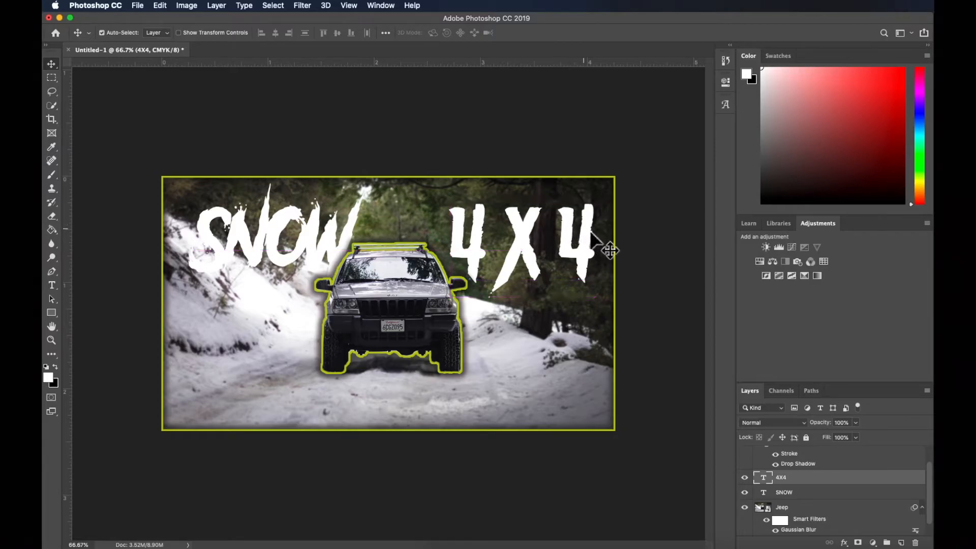
Add a 5 px outside stroke in yellow-green to the SNOW text layer
{"action": "left_click", "coordinate": [813, 493]}
{"action": "left_click", "coordinate": [844, 542]}
{"action": "left_click", "coordinate": [888, 432]}
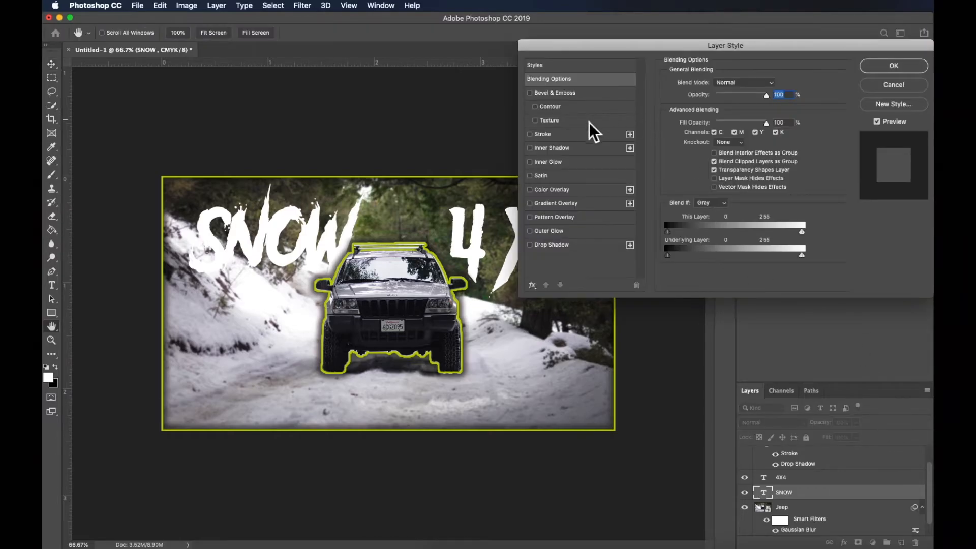
{"action": "left_click", "coordinate": [566, 137]}
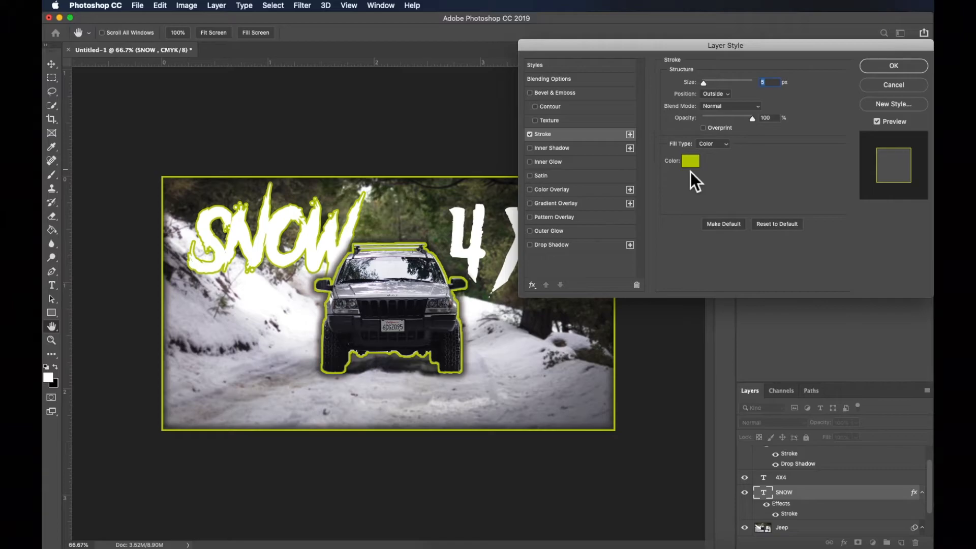
Add a black drop shadow to the SNOW text with 100% opacity, 52% spread and 35 px size
{"action": "left_click", "coordinate": [583, 246]}
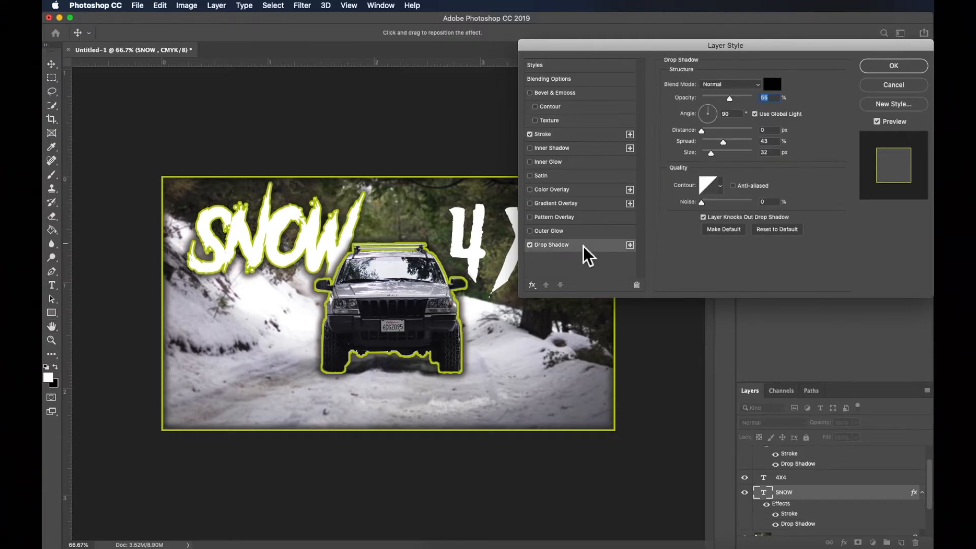
{"action": "left_click_drag", "start_coordinate": [723, 143], "coordinate": [713, 144]}
{"action": "left_click", "coordinate": [728, 152]}
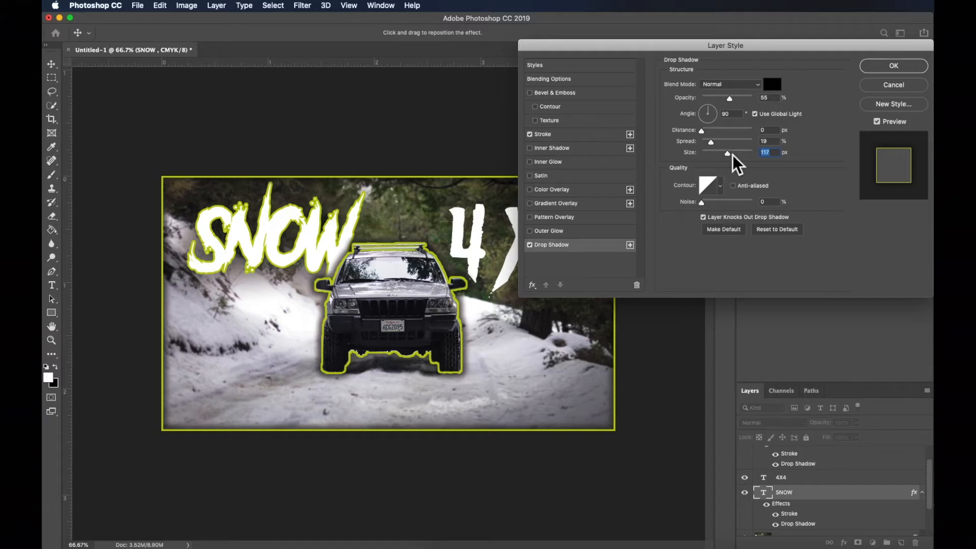
{"action": "left_click_drag", "start_coordinate": [742, 98], "coordinate": [762, 98]}
{"action": "mouse_move", "coordinate": [728, 153]}
{"action": "left_mouse_down"}
{"action": "mouse_move", "coordinate": [702, 154]}
{"action": "mouse_move", "coordinate": [714, 154]}
{"action": "left_mouse_up"}
{"action": "left_click", "coordinate": [727, 142]}
{"action": "left_click", "coordinate": [715, 152]}
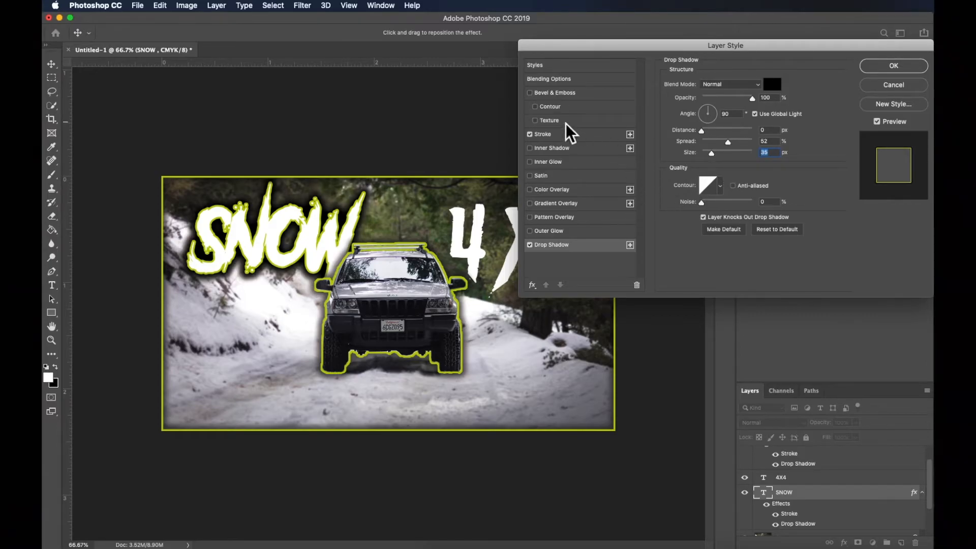
Add Bevel & Emboss with Texture to the SNOW text, set the texture scale to 284%, and apply the layer style
{"action": "left_click", "coordinate": [534, 121]}
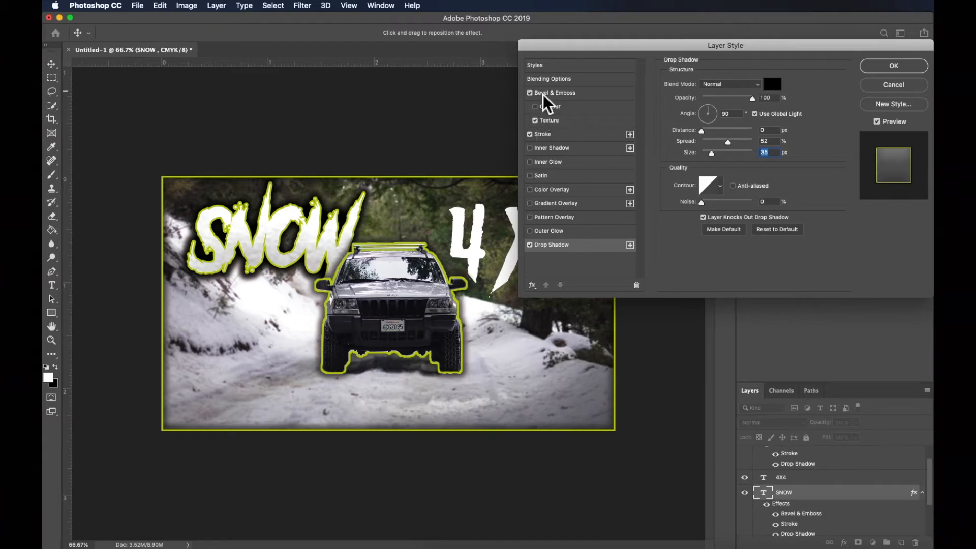
{"action": "left_click", "coordinate": [557, 121]}
{"action": "left_click_drag", "start_coordinate": [727, 120], "coordinate": [722, 122]}
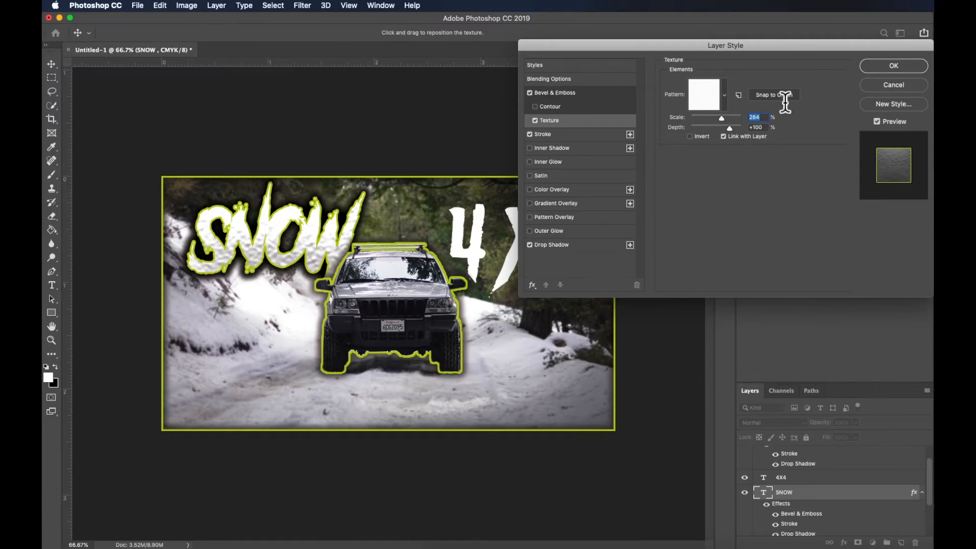
{"action": "left_click", "coordinate": [877, 69]}
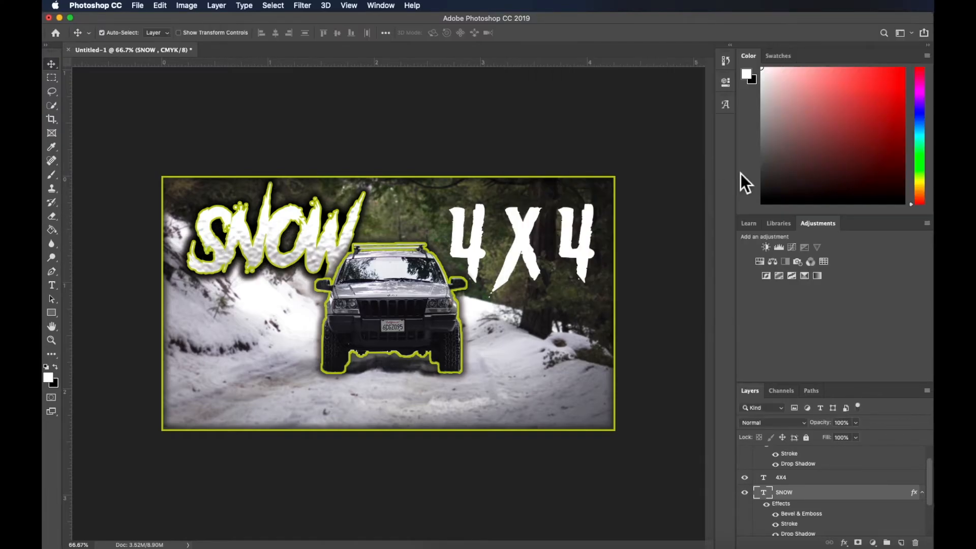
Add a 5 px yellow-green stroke, a drop shadow and a Bevel & Emboss texture to the 4X4 text layer
{"action": "right_click", "coordinate": [810, 491]}
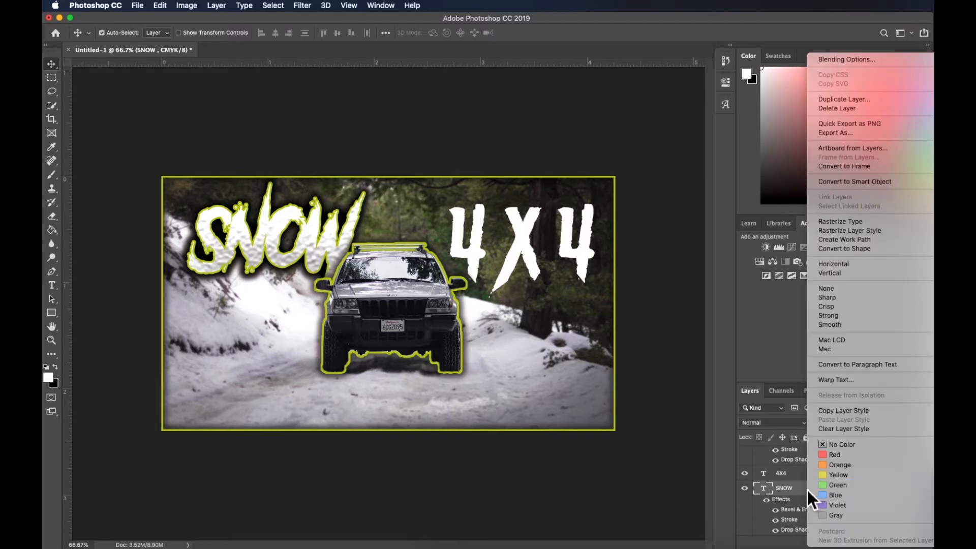
{"action": "left_click", "coordinate": [799, 488]}
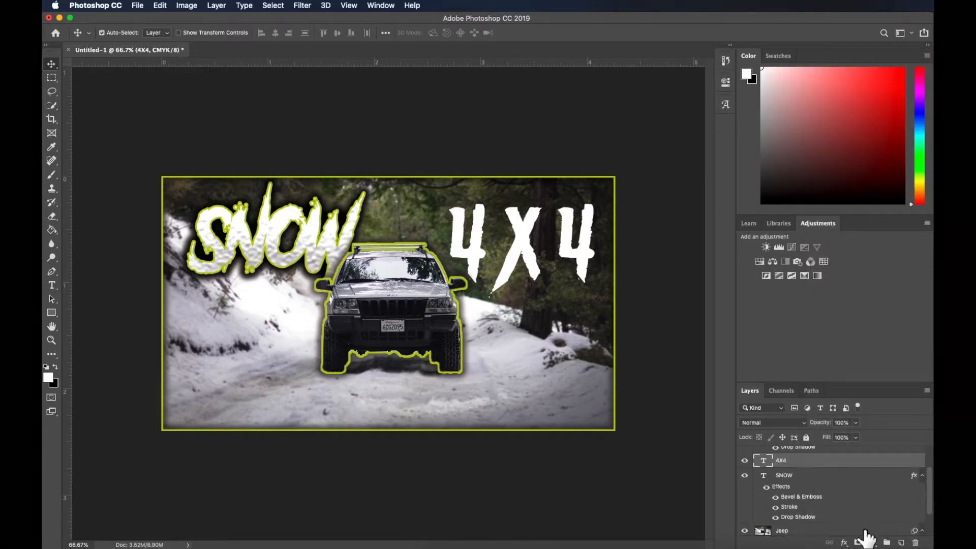
{"action": "left_click", "coordinate": [845, 542]}
{"action": "left_click", "coordinate": [864, 425]}
{"action": "left_click", "coordinate": [561, 135]}
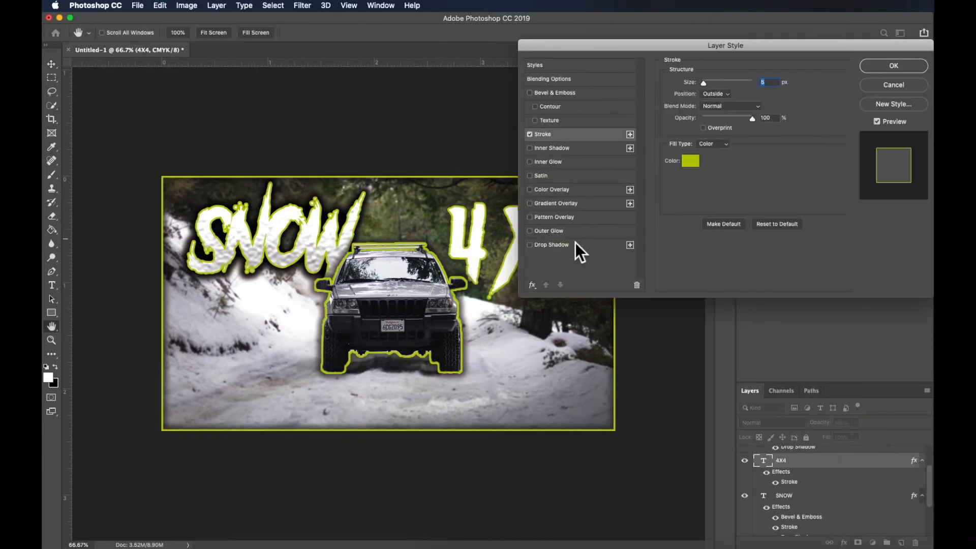
{"action": "left_click", "coordinate": [577, 243]}
{"action": "left_click", "coordinate": [534, 121]}
Change the stroke colour of the 4X4 text to white
{"action": "left_click_drag", "start_coordinate": [730, 50], "coordinate": [894, 40]}
{"action": "left_click_drag", "start_coordinate": [756, 38], "coordinate": [681, 37]}
{"action": "left_click", "coordinate": [638, 126]}
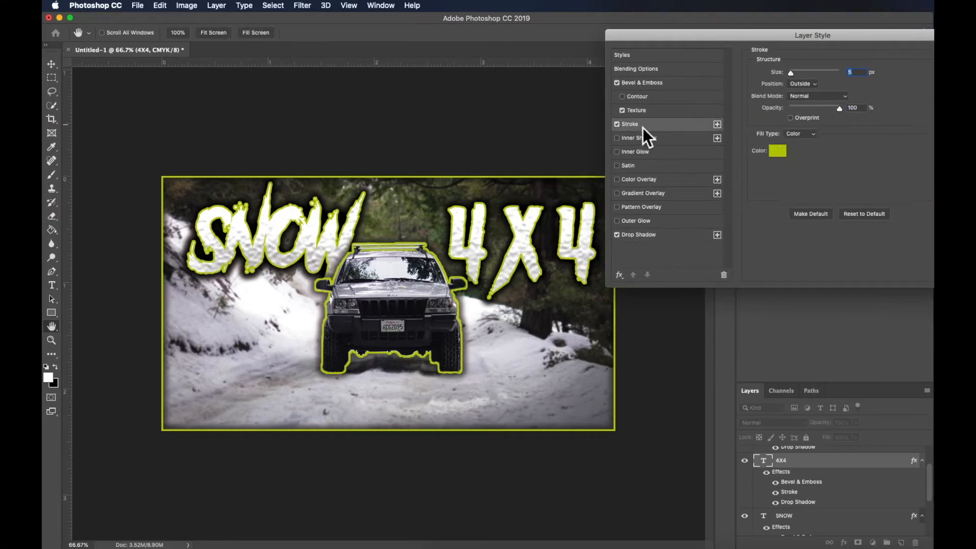
{"action": "left_click", "coordinate": [777, 150]}
{"action": "left_click_drag", "start_coordinate": [742, 409], "coordinate": [747, 278]}
{"action": "left_click_drag", "start_coordinate": [666, 415], "coordinate": [594, 298]}
{"action": "key", "text": "Return"}
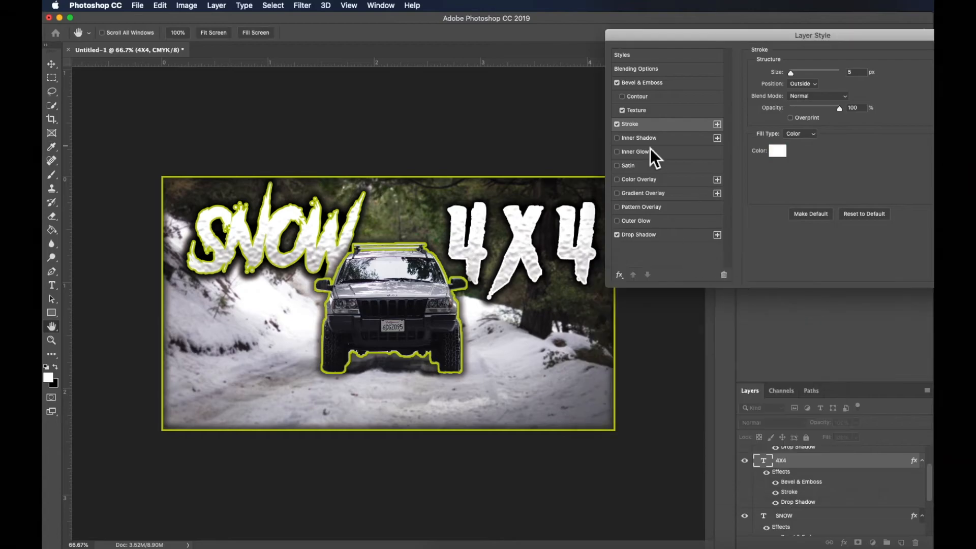
Accept the layer style and recolour the 4X4 text fill to dark gold, hex 9d8500
{"action": "key", "text": "Return"}
{"action": "double_click", "coordinate": [519, 243]}
{"action": "left_click", "coordinate": [474, 33]}
{"action": "left_click", "coordinate": [731, 300]}
{"action": "left_click_drag", "start_coordinate": [753, 278], "coordinate": [810, 124]}
{"action": "left_click_drag", "start_coordinate": [785, 241], "coordinate": [670, 217]}
{"action": "left_click_drag", "start_coordinate": [420, 219], "coordinate": [448, 191]}
{"action": "mouse_move", "coordinate": [692, 236]}
{"action": "left_mouse_down"}
{"action": "mouse_move", "coordinate": [784, 220]}
{"action": "mouse_move", "coordinate": [796, 229]}
{"action": "mouse_move", "coordinate": [762, 224]}
{"action": "left_mouse_up"}
{"action": "mouse_move", "coordinate": [802, 249]}
{"action": "left_mouse_down"}
{"action": "mouse_move", "coordinate": [811, 209]}
{"action": "mouse_move", "coordinate": [803, 252]}
{"action": "left_mouse_up"}
{"action": "mouse_move", "coordinate": [711, 177]}
{"action": "left_mouse_down"}
{"action": "mouse_move", "coordinate": [693, 173]}
{"action": "mouse_move", "coordinate": [762, 170]}
{"action": "left_mouse_up"}
{"action": "left_click_drag", "start_coordinate": [778, 236], "coordinate": [586, 294]}
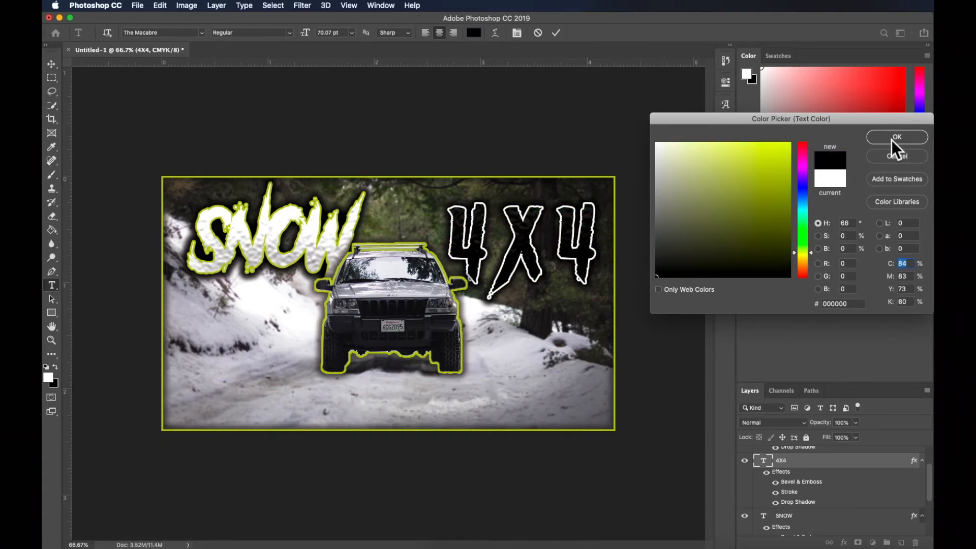
{"action": "left_click_drag", "start_coordinate": [663, 243], "coordinate": [655, 277]}
{"action": "left_click", "coordinate": [809, 257]}
{"action": "left_click_drag", "start_coordinate": [809, 258], "coordinate": [808, 259]}
{"action": "mouse_move", "coordinate": [783, 191]}
{"action": "left_mouse_down"}
{"action": "mouse_move", "coordinate": [804, 178]}
{"action": "mouse_move", "coordinate": [799, 200]}
{"action": "left_mouse_up"}
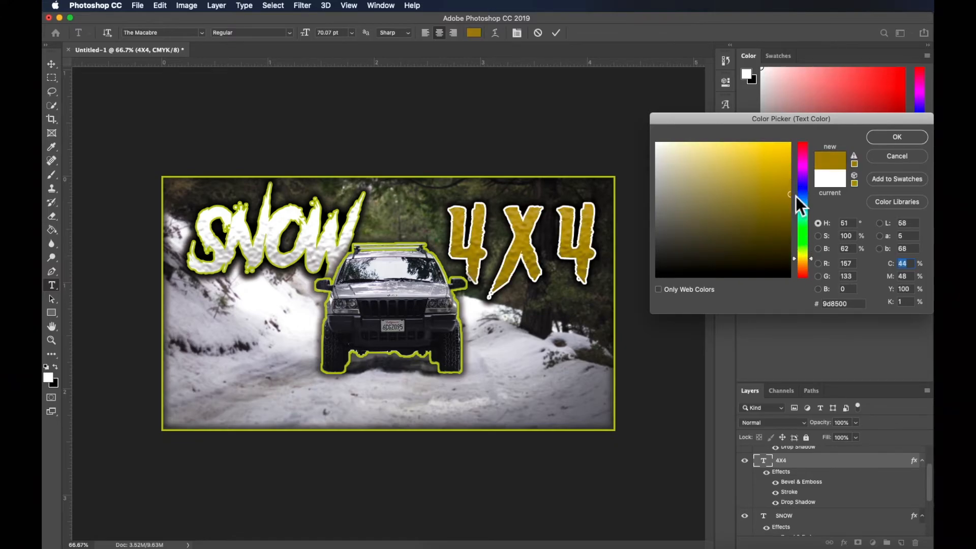
{"action": "key", "text": "Return"}
{"action": "key", "text": "super+Return"}
{"action": "key", "text": "v"}
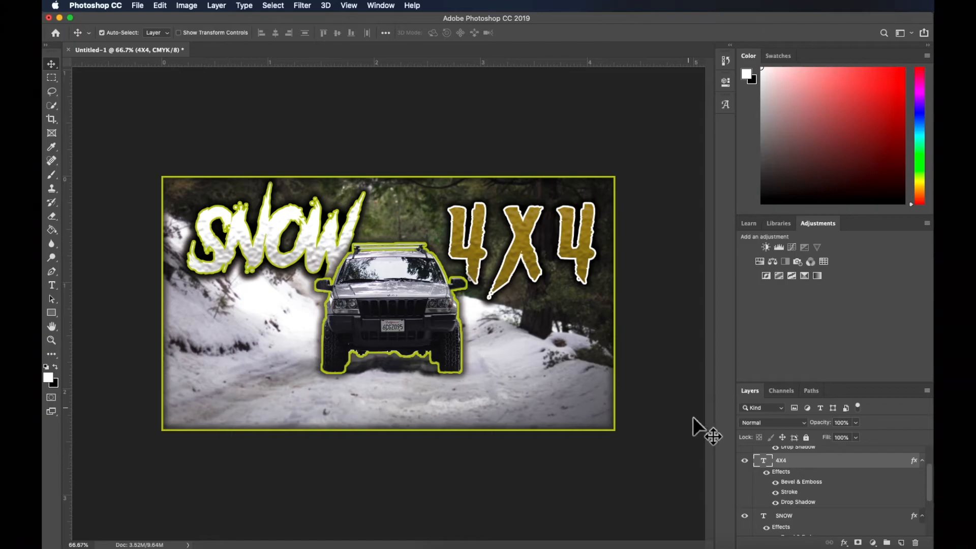
{"action": "left_click", "coordinate": [844, 542]}
{"action": "left_click", "coordinate": [872, 427]}
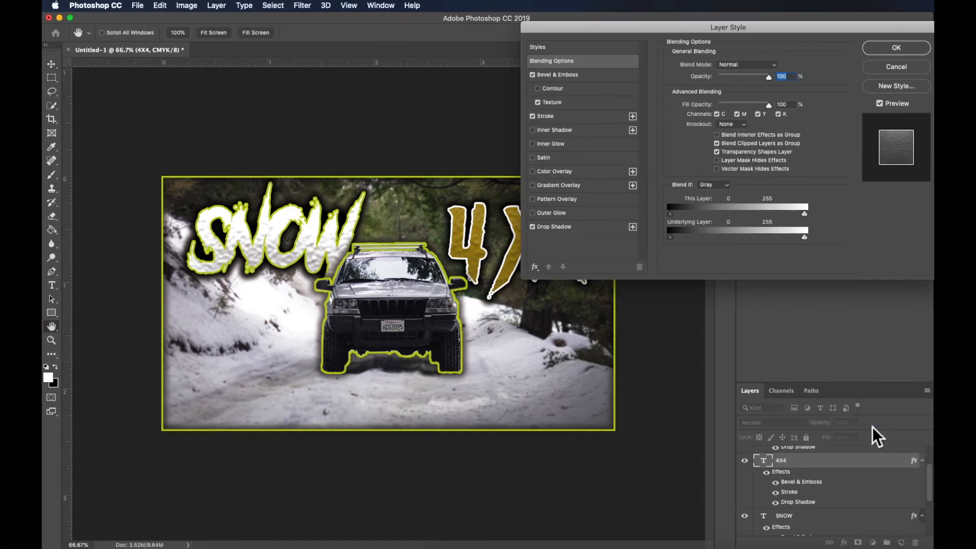
{"action": "left_click", "coordinate": [894, 70]}
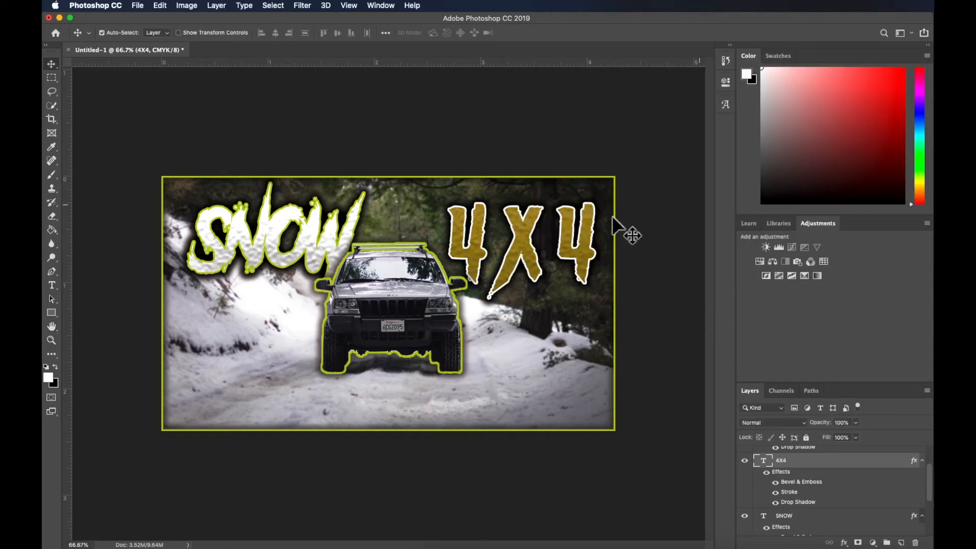
Replace the 4X4 text with WHEELING and set its tracking to 20
{"action": "double_click", "coordinate": [467, 236]}
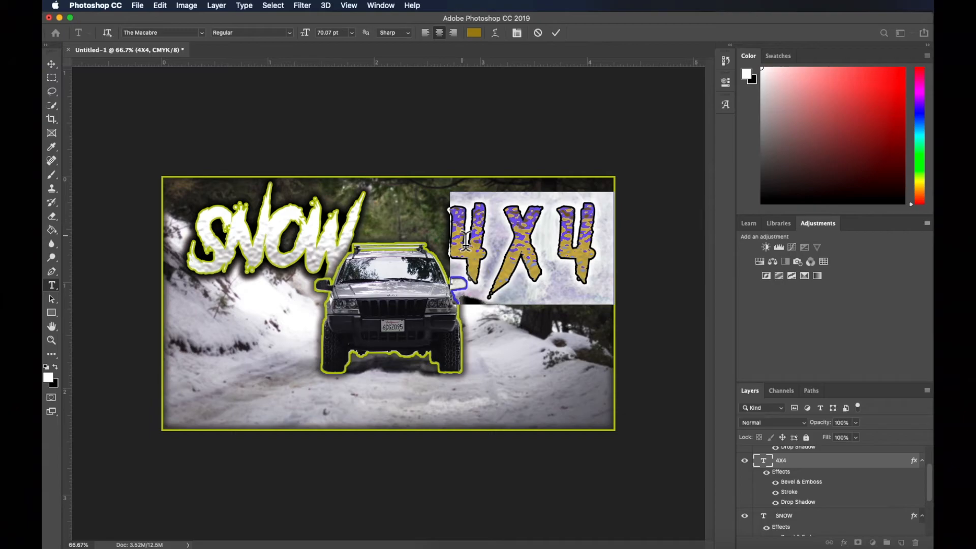
{"action": "type", "text": "WHEELI"}
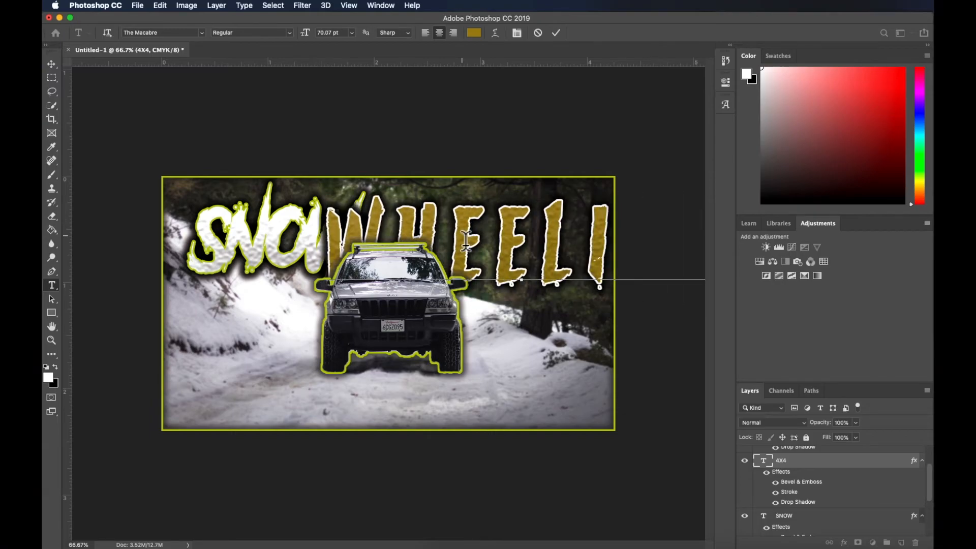
{"action": "key", "text": "ctrl+a"}
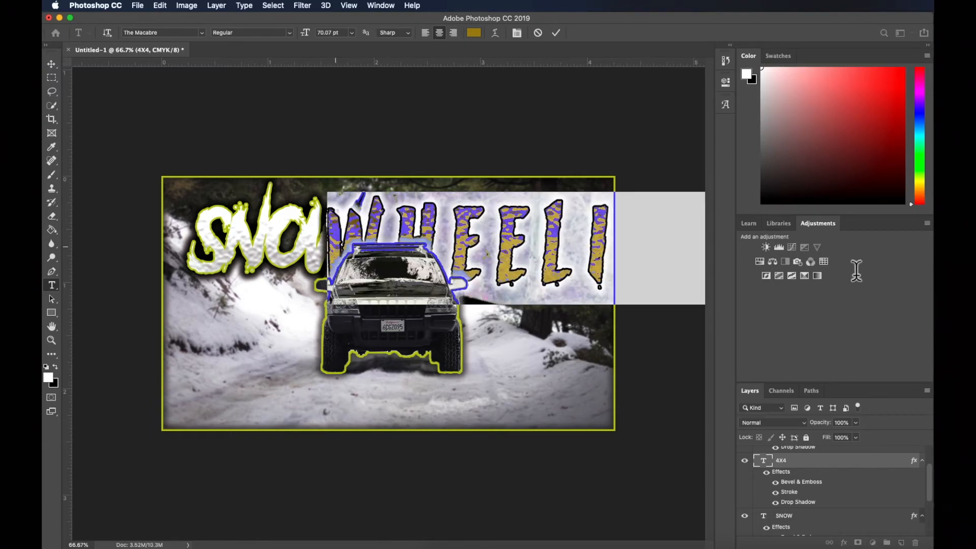
{"action": "left_click", "coordinate": [725, 83]}
{"action": "type", "text": "-10"}
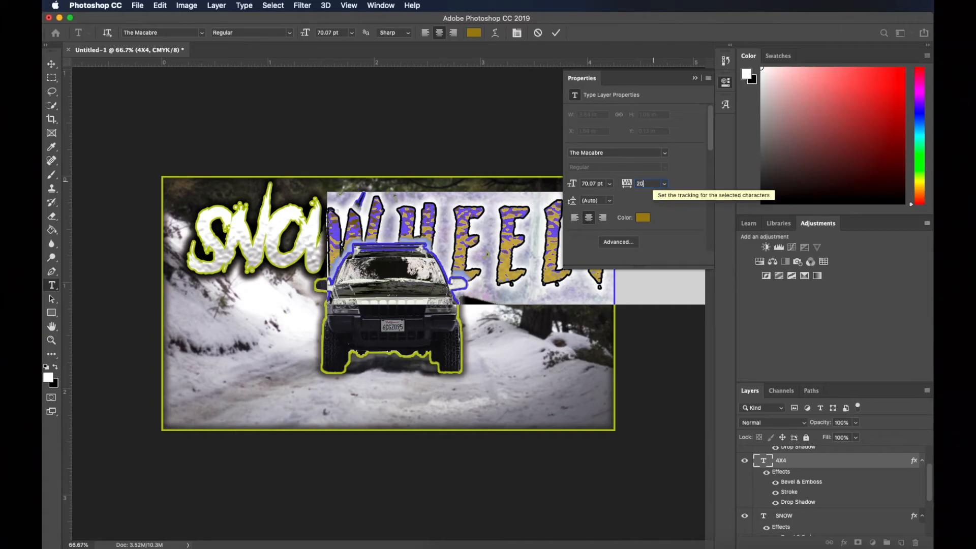
{"action": "key", "text": "Return"}
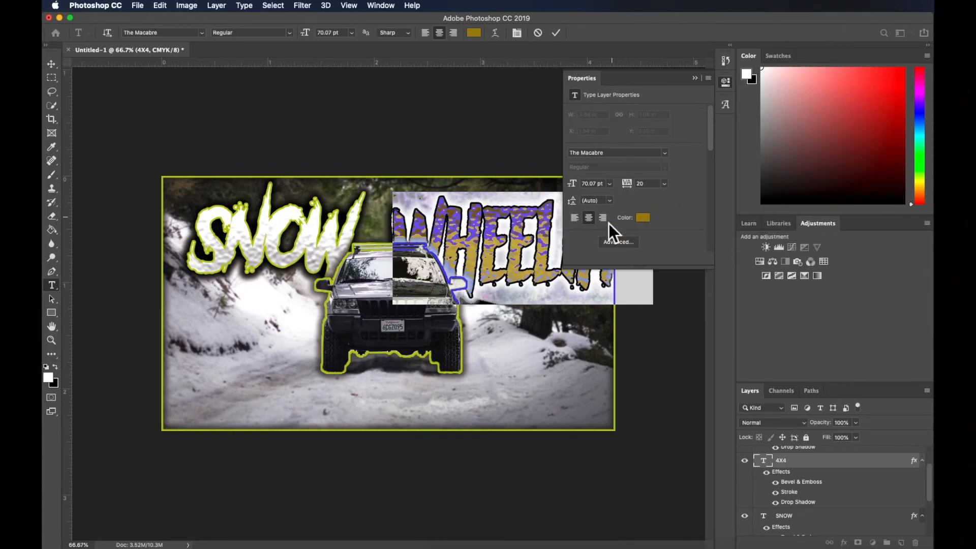
{"action": "left_click", "coordinate": [694, 79]}
{"action": "left_click", "coordinate": [631, 221]}
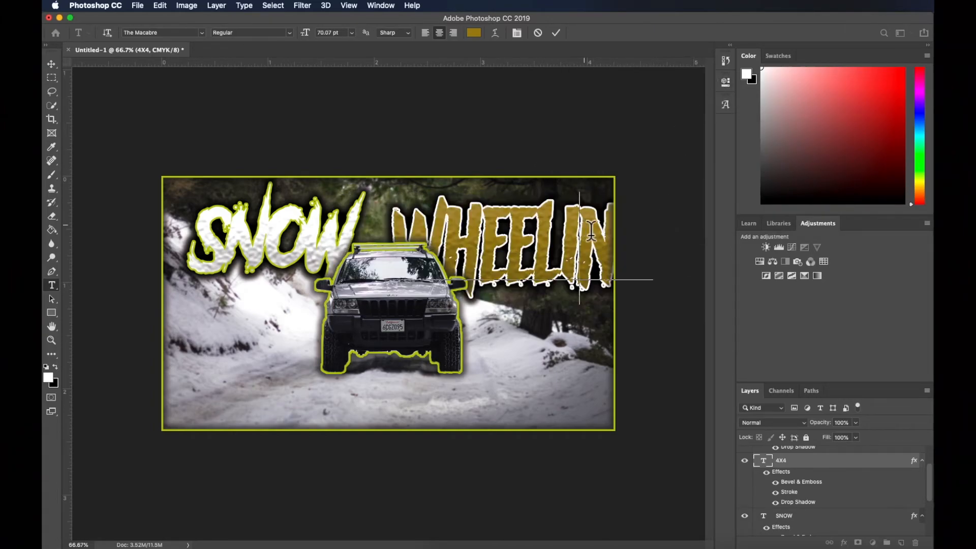
Scale down the WHEELING text to fit beside the Jeep's roof, and nudge the SNOW title slightly upward to align with it
{"action": "left_click", "coordinate": [160, 5]}
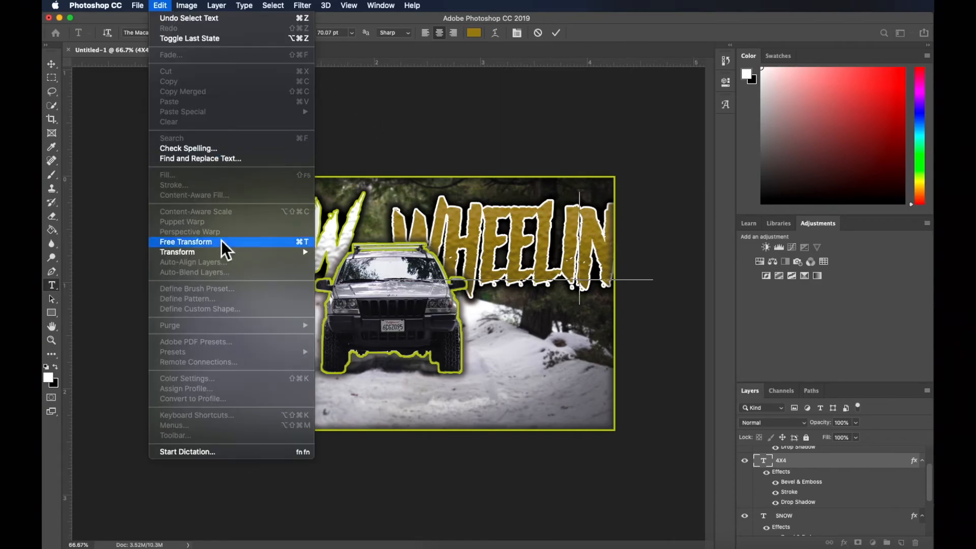
{"action": "left_click", "coordinate": [222, 241]}
{"action": "left_click_drag", "start_coordinate": [391, 190], "coordinate": [455, 220]}
{"action": "left_click_drag", "start_coordinate": [501, 256], "coordinate": [459, 224]}
{"action": "key", "text": "Return"}
{"action": "left_click_drag", "start_coordinate": [346, 231], "coordinate": [346, 226]}
{"action": "left_click_drag", "start_coordinate": [445, 234], "coordinate": [443, 235]}
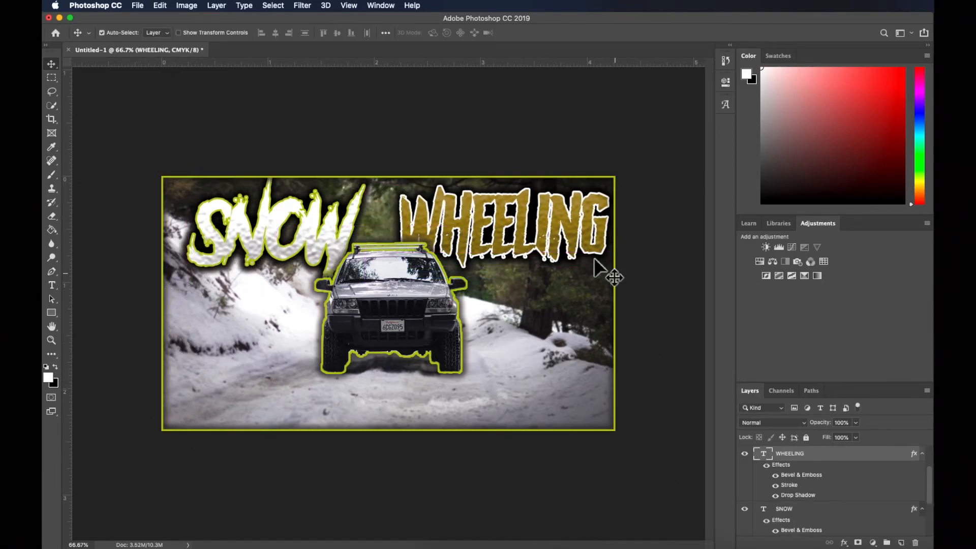
Erase the stray yellow-green outline around the photo's border on the Jeep copy layer
{"action": "left_click", "coordinate": [55, 215]}
{"action": "scroll", "coordinate": [808, 486], "scroll_direction": "down", "scroll_amount": 3}
{"action": "left_click", "coordinate": [808, 486]}
{"action": "scroll", "coordinate": [809, 484], "scroll_direction": "up", "scroll_amount": 5}
{"action": "left_click", "coordinate": [796, 460]}
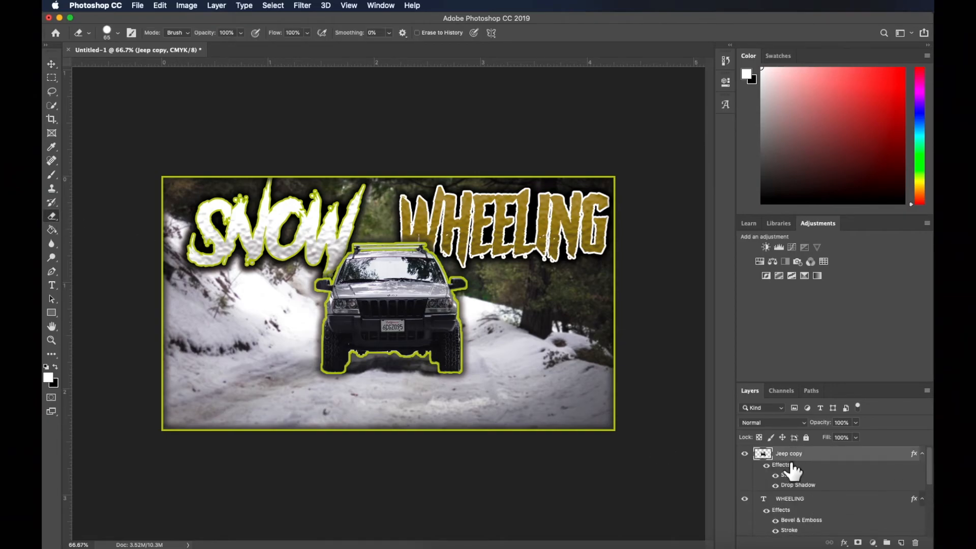
{"action": "mouse_move", "coordinate": [608, 438]}
{"action": "left_mouse_down"}
{"action": "mouse_move", "coordinate": [328, 443]}
{"action": "mouse_move", "coordinate": [134, 420]}
{"action": "mouse_move", "coordinate": [210, 453]}
{"action": "mouse_move", "coordinate": [171, 439]}
{"action": "mouse_move", "coordinate": [160, 375]}
{"action": "mouse_move", "coordinate": [174, 427]}
{"action": "mouse_move", "coordinate": [165, 176]}
{"action": "mouse_move", "coordinate": [199, 189]}
{"action": "mouse_move", "coordinate": [529, 178]}
{"action": "mouse_move", "coordinate": [654, 195]}
{"action": "mouse_move", "coordinate": [629, 222]}
{"action": "mouse_move", "coordinate": [614, 281]}
{"action": "mouse_move", "coordinate": [609, 481]}
{"action": "mouse_move", "coordinate": [621, 311]}
{"action": "left_mouse_up"}
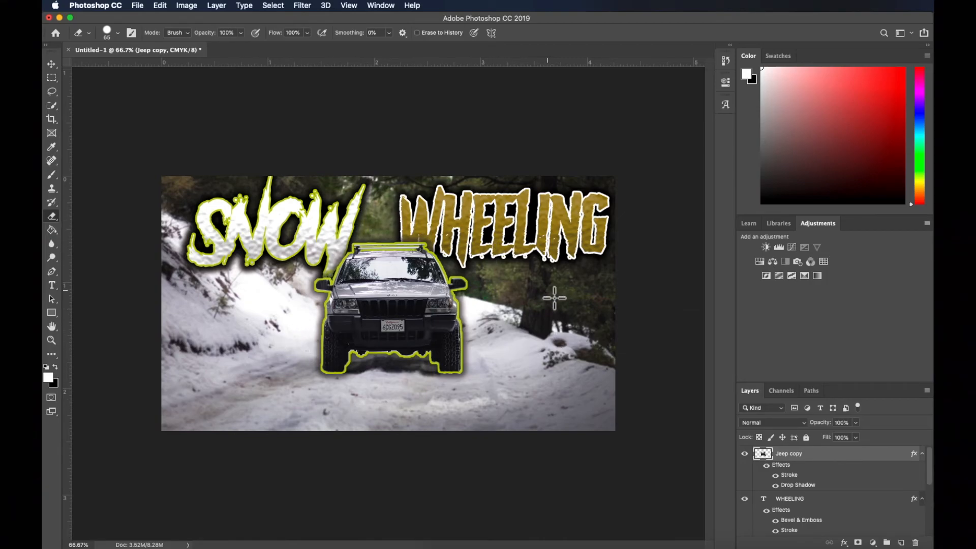
Save the artwork as a JPEG copy with a new file name in the Thumbnails folder
{"action": "left_click", "coordinate": [138, 5]}
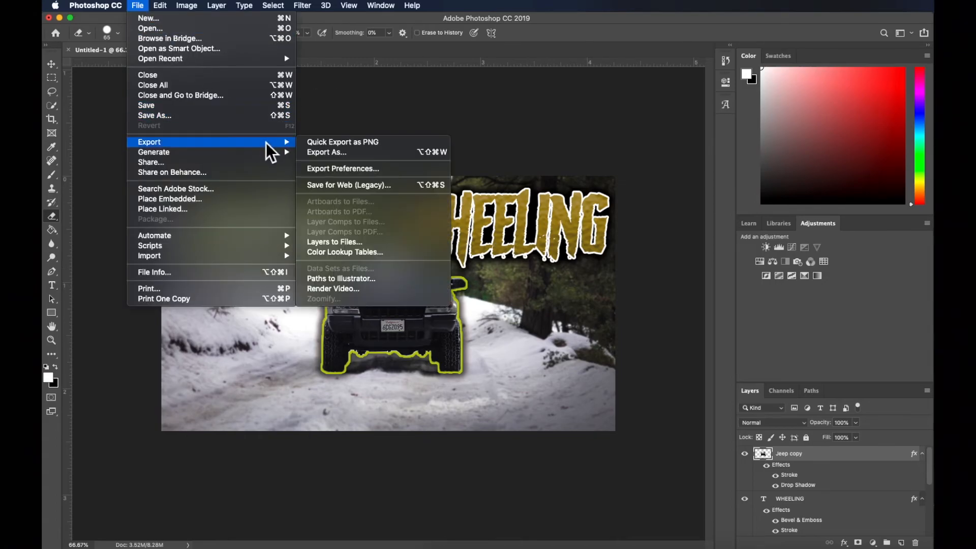
{"action": "left_click", "coordinate": [360, 114]}
{"action": "left_click", "coordinate": [140, 5]}
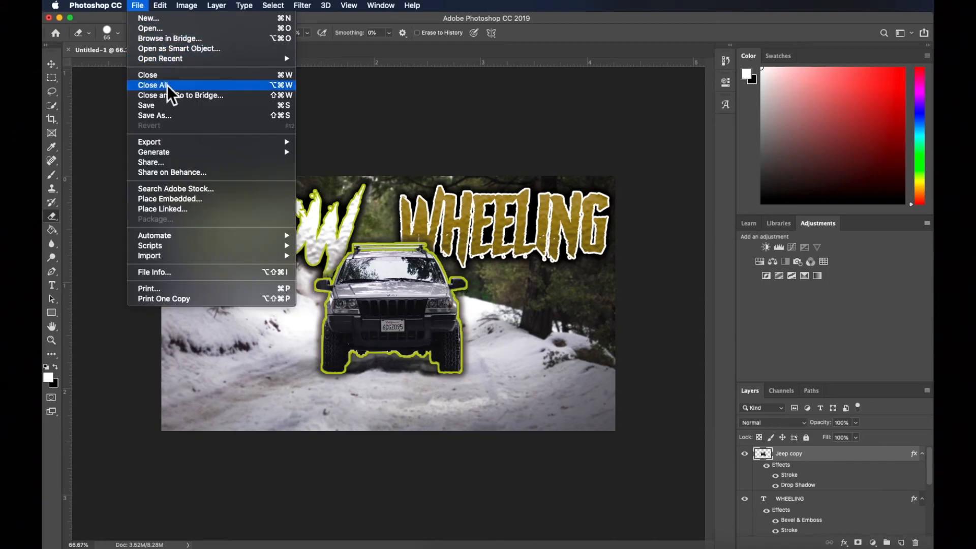
{"action": "left_click", "coordinate": [175, 114]}
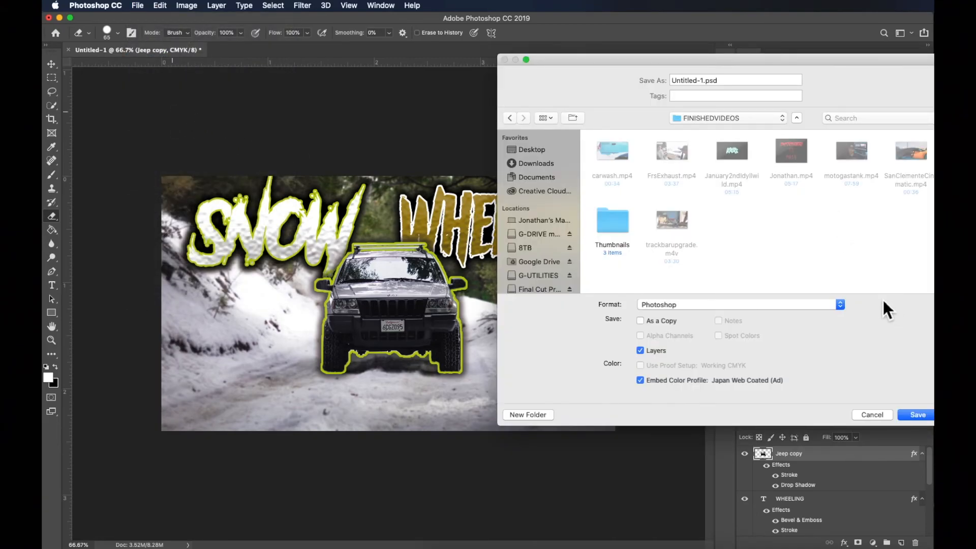
{"action": "double_click", "coordinate": [611, 227]}
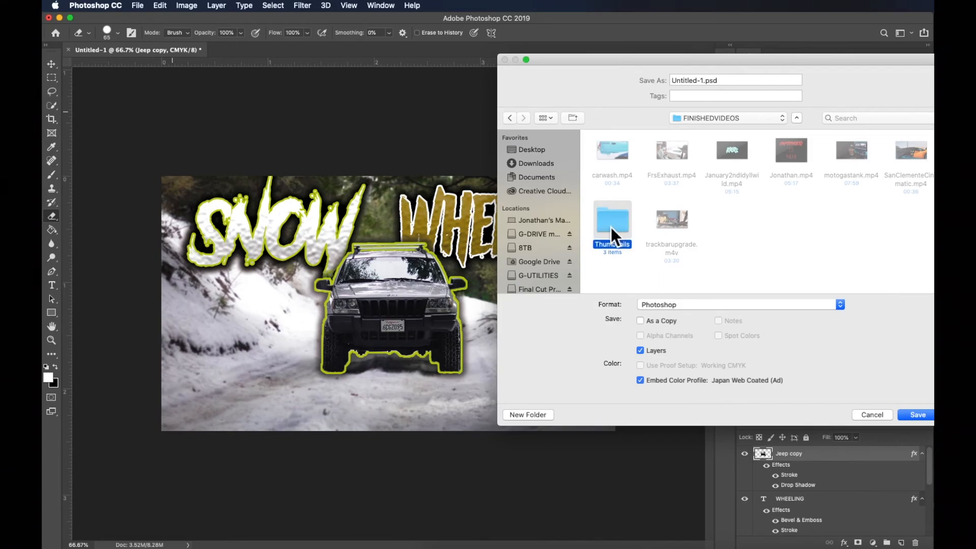
{"action": "double_click", "coordinate": [744, 81]}
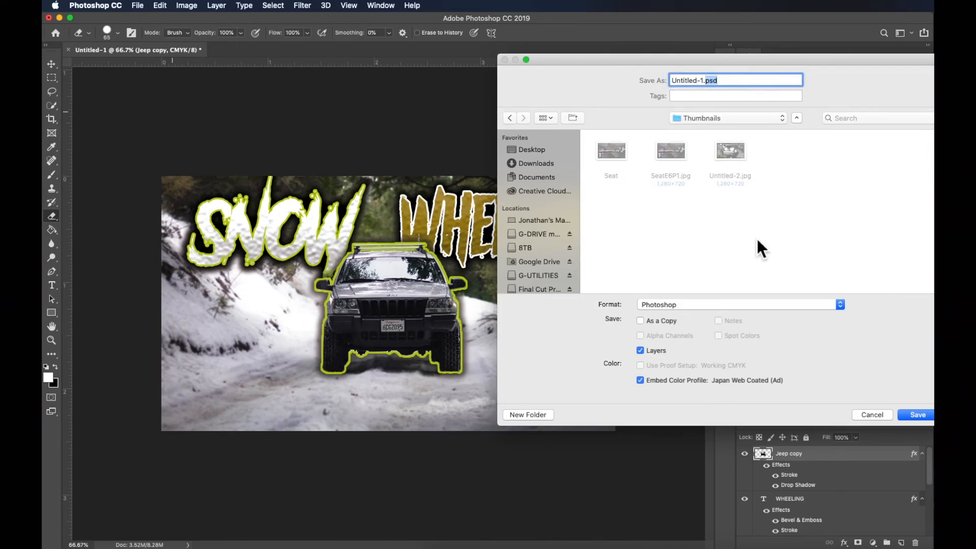
{"action": "left_click", "coordinate": [782, 306]}
{"action": "left_click", "coordinate": [761, 334]}
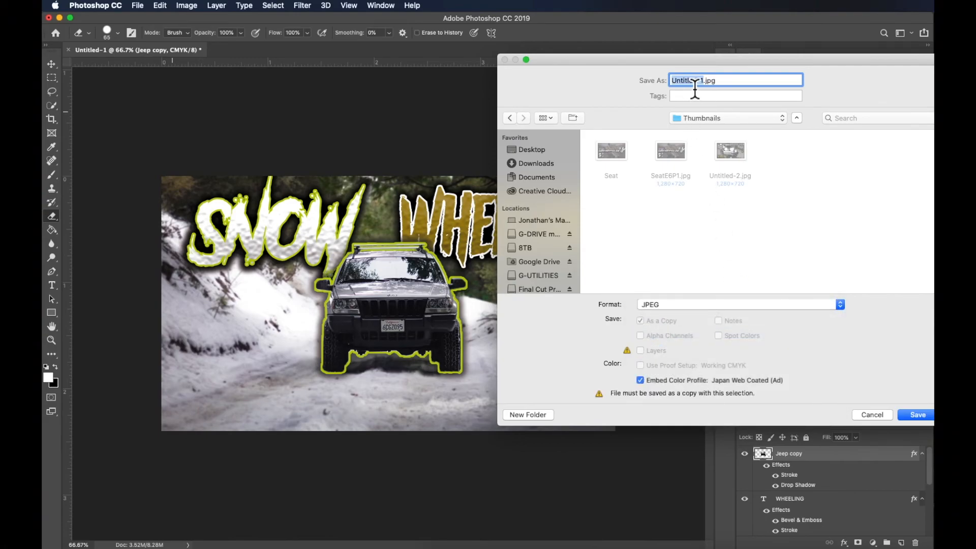
{"action": "type", "text": "SNOW"}
{"action": "left_click", "coordinate": [918, 415]}
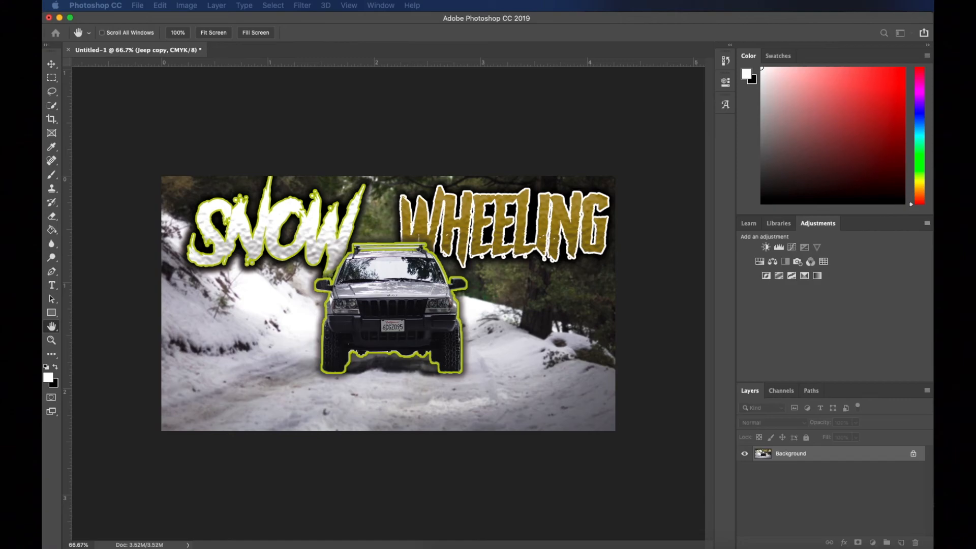
Raise the JPEG quality to the large-file end of the range and complete the save
{"action": "left_click_drag", "start_coordinate": [436, 44], "coordinate": [559, 165]}
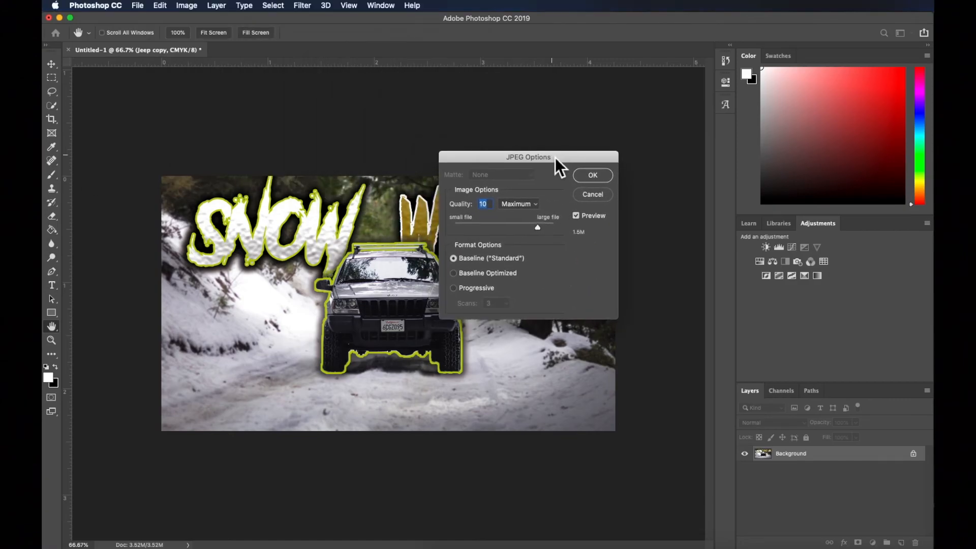
{"action": "left_click_drag", "start_coordinate": [546, 225], "coordinate": [573, 228]}
{"action": "left_click", "coordinate": [592, 178]}
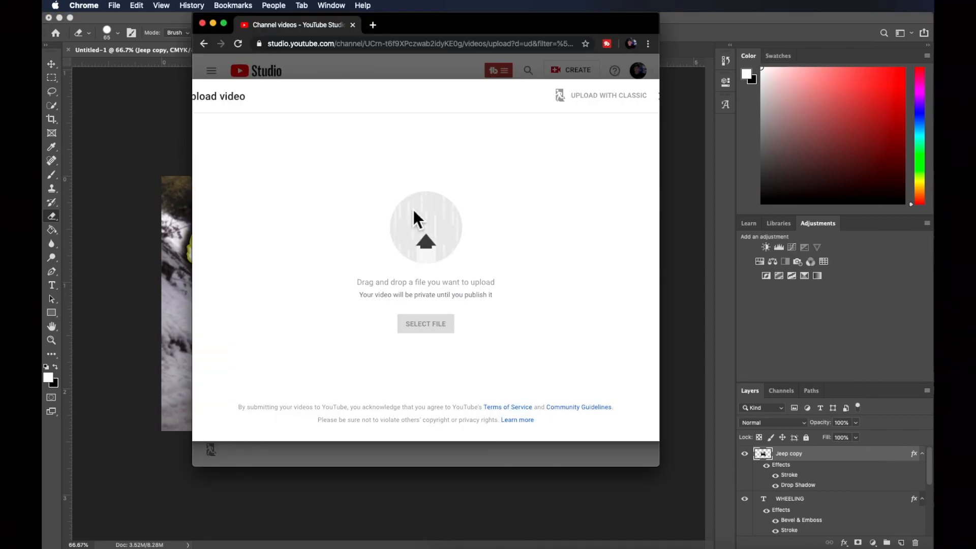
Add the SNOW WHEELING image as the custom thumbnail for the January2ndIdyllwild.mp4 upload in YouTube Studio
{"action": "scroll", "coordinate": [370, 253], "scroll_direction": "down", "scroll_amount": 2}
{"action": "scroll", "coordinate": [370, 252], "scroll_direction": "down", "scroll_amount": 2}
{"action": "scroll", "coordinate": [370, 253], "scroll_direction": "up", "scroll_amount": 4}
{"action": "scroll", "coordinate": [315, 303], "scroll_direction": "down", "scroll_amount": 5}
{"action": "scroll", "coordinate": [319, 301], "scroll_direction": "up", "scroll_amount": 2}
{"action": "scroll", "coordinate": [320, 300], "scroll_direction": "down", "scroll_amount": 2}
{"action": "scroll", "coordinate": [319, 301], "scroll_direction": "up", "scroll_amount": 2}
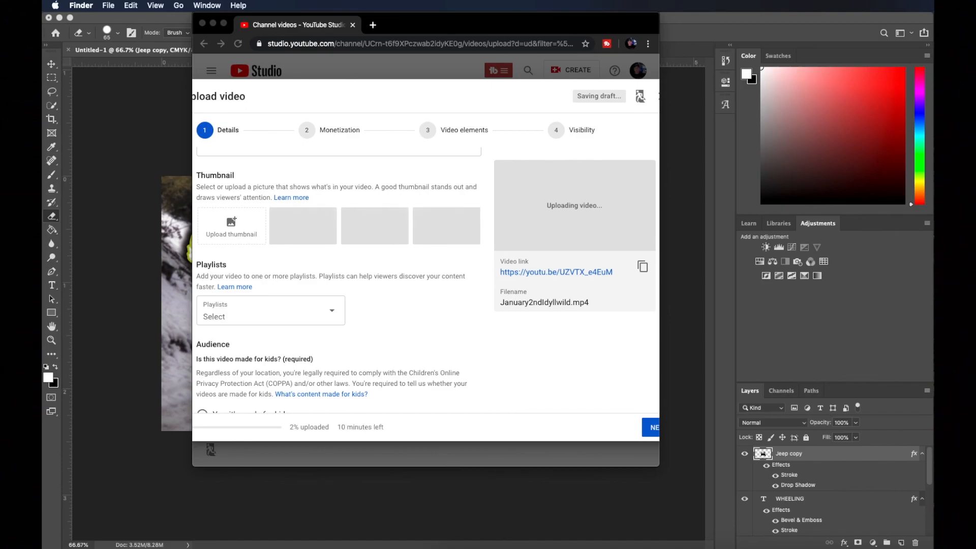
{"action": "left_click_drag", "start_coordinate": [660, 163], "coordinate": [247, 229]}
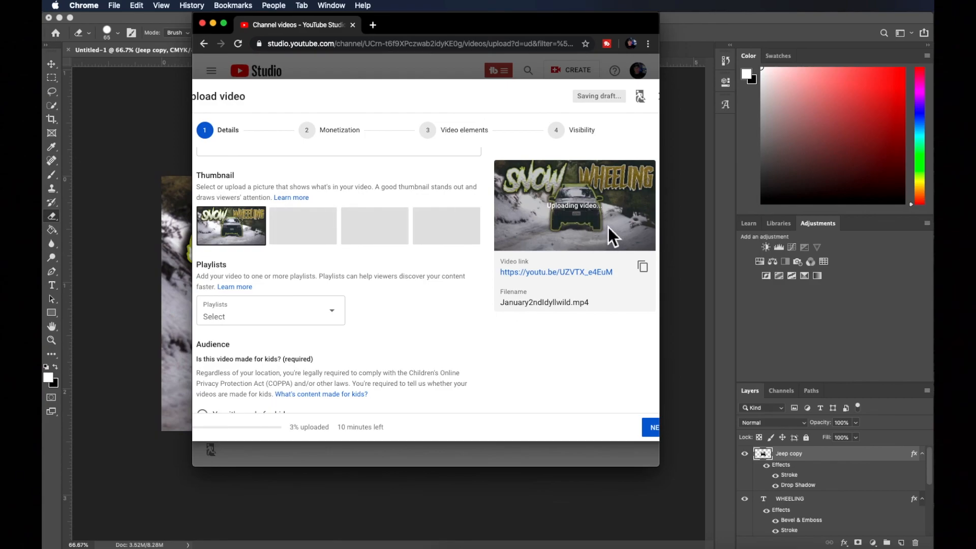
{"action": "scroll", "coordinate": [452, 258], "scroll_direction": "down", "scroll_amount": 2}
{"action": "scroll", "coordinate": [447, 258], "scroll_direction": "up", "scroll_amount": 6}
{"action": "scroll", "coordinate": [448, 258], "scroll_direction": "down", "scroll_amount": 2}
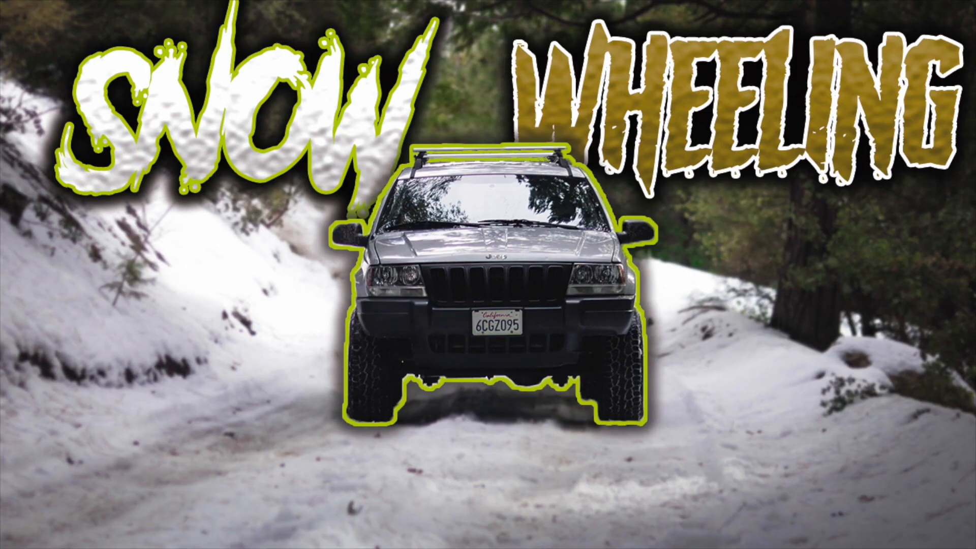